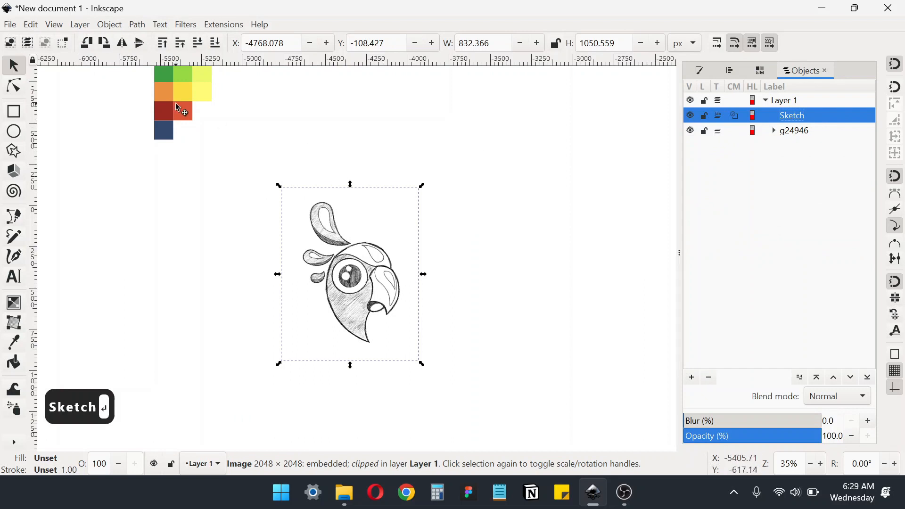
Rename the g24946 swatch group as "Color Palette"
double_click(796, 130)
text(Color)
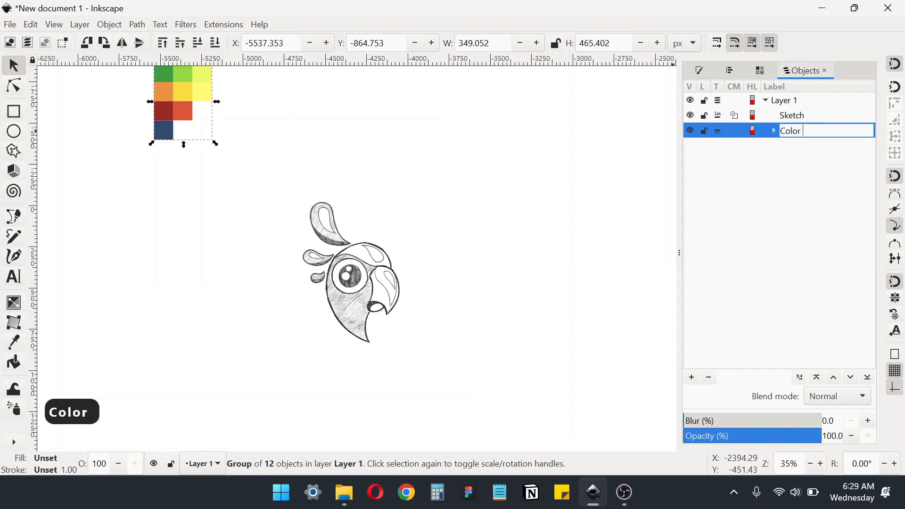
text( Palette)
key(Return)
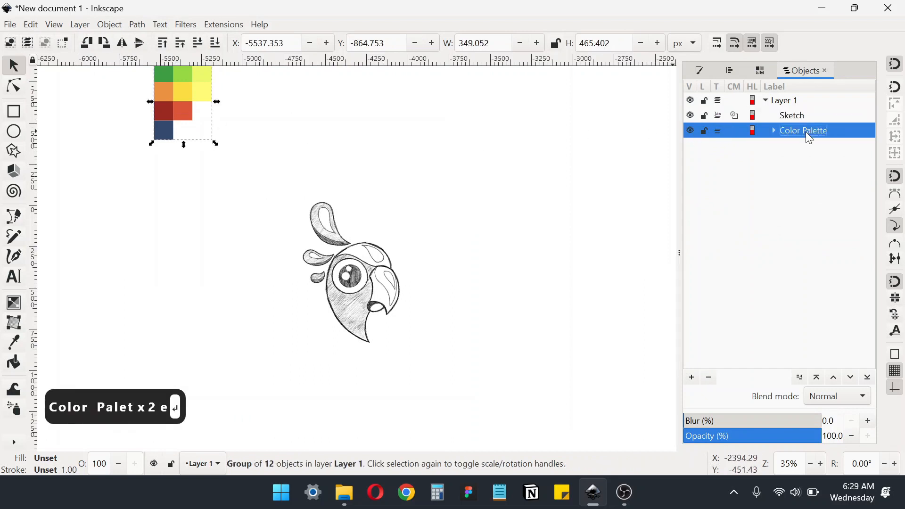
Set the opacity of the parrot sketch image to 12%
click(828, 71)
click(364, 274)
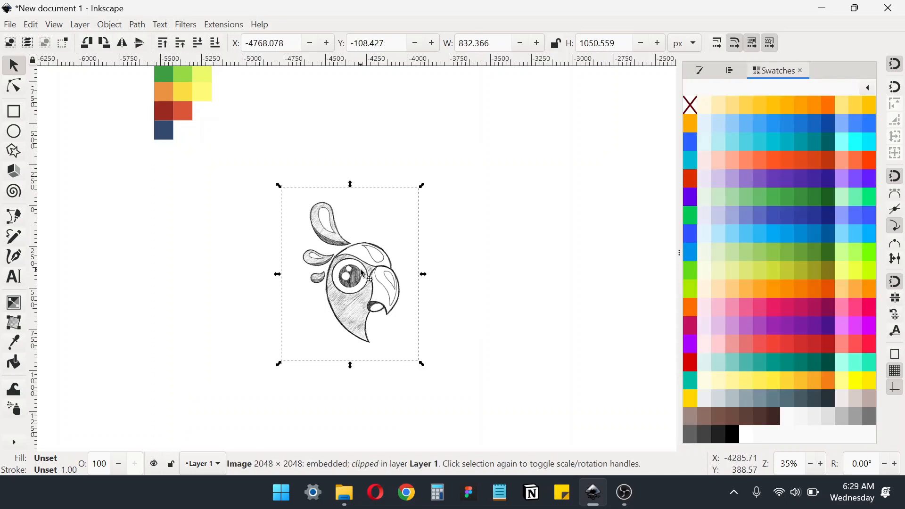
key(ctrl+shift+f)
click(840, 436)
key(ctrl+a)
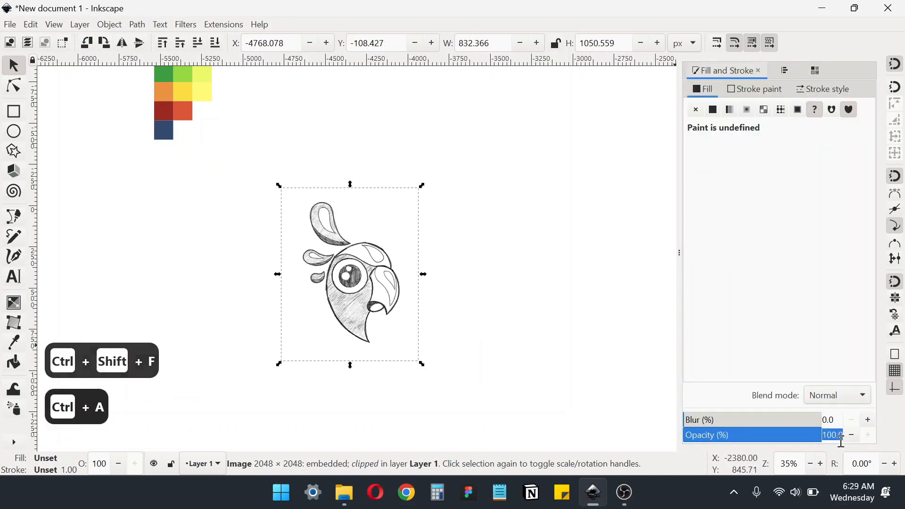
text(12)
key(Return)
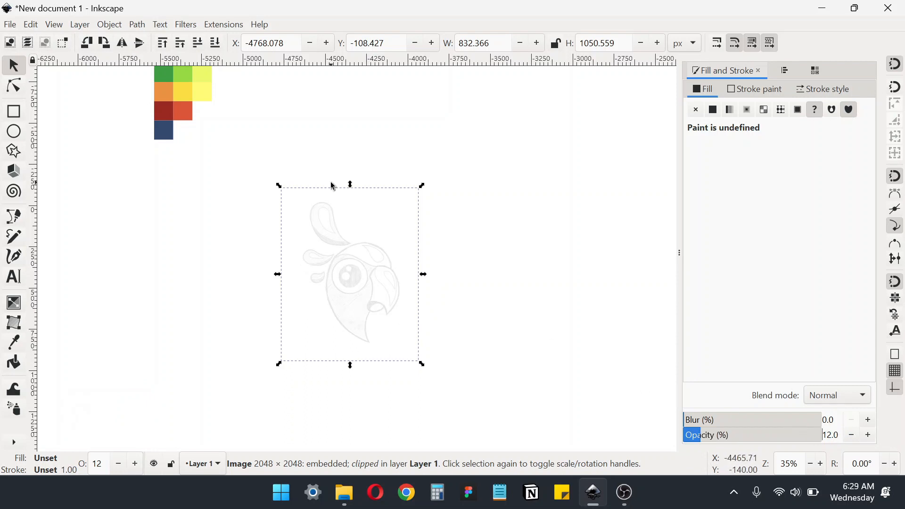
Move the color palette group farther up and left of the sketch, to about X -5760, Y -1293 px
scroll(331, 186, up, 5)
click(190, 174)
drag(198, 188, 161, 117)
scroll(295, 191, down, 9)
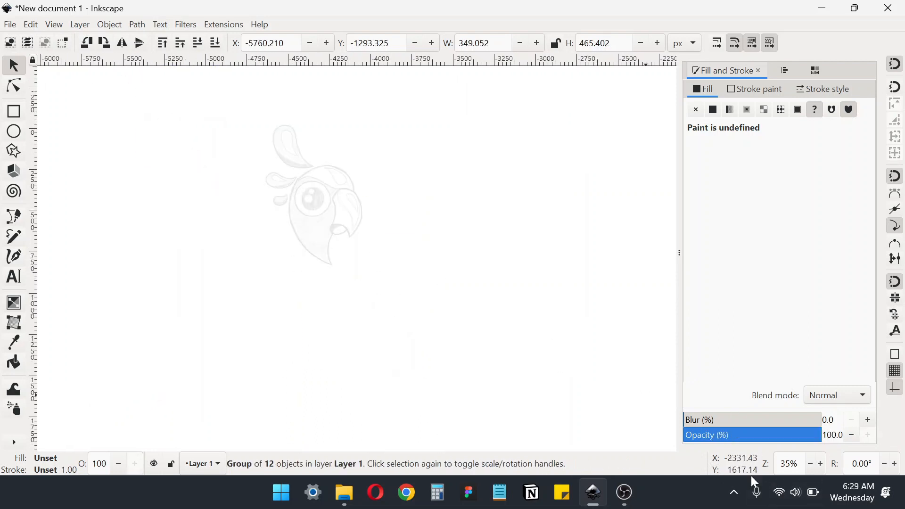
scroll(791, 466, up, 6)
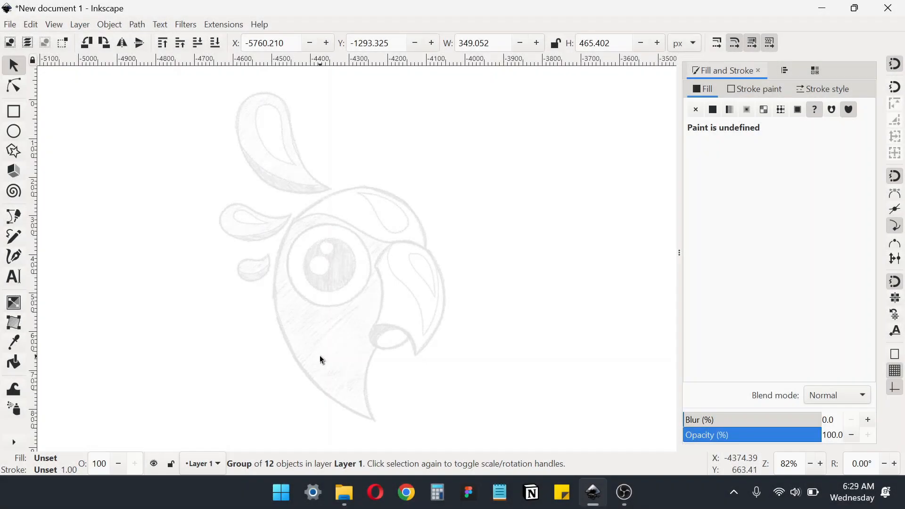
Trace the parrot's head as a closed Spiro path with the Pen tool, starting and ending at the neck's lower tip
click(14, 218)
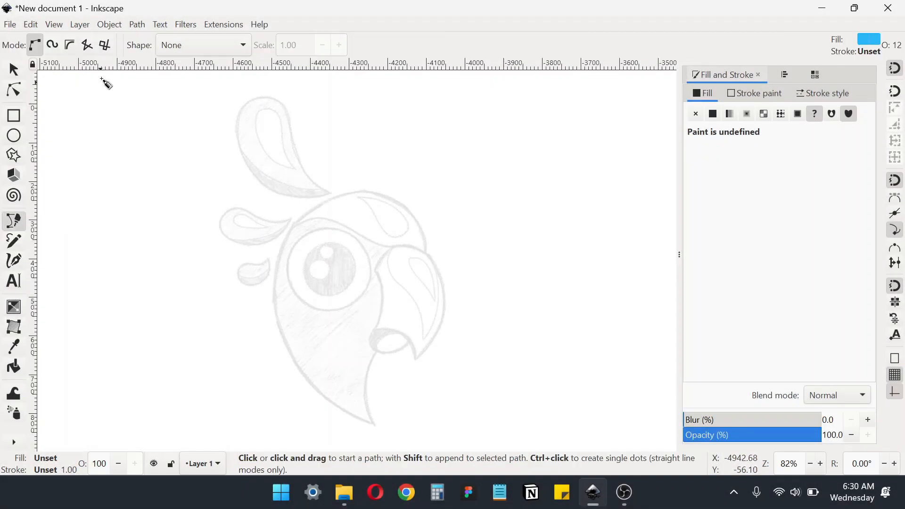
click(59, 50)
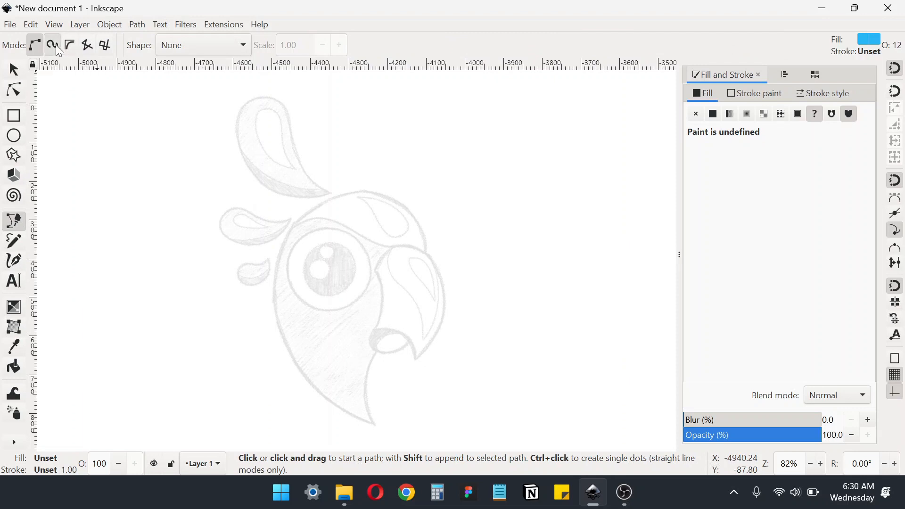
click(190, 47)
click(203, 50)
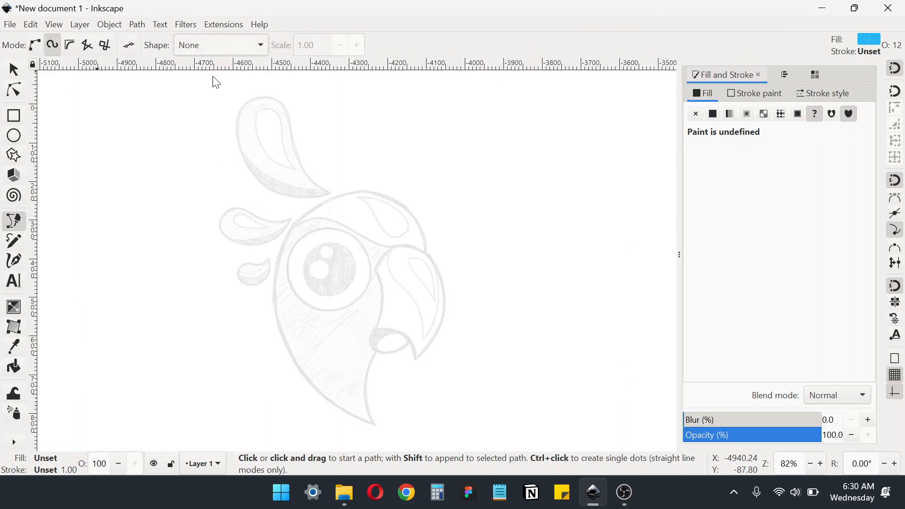
click(375, 426)
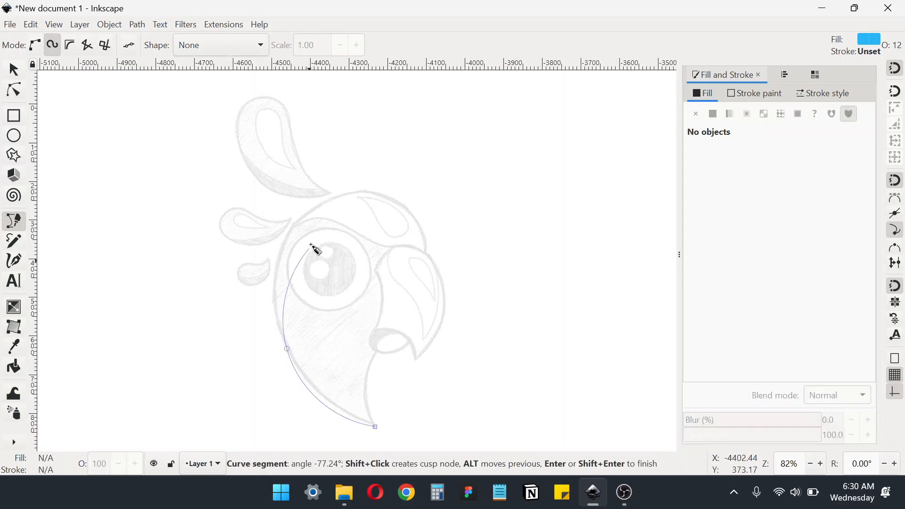
click(307, 212)
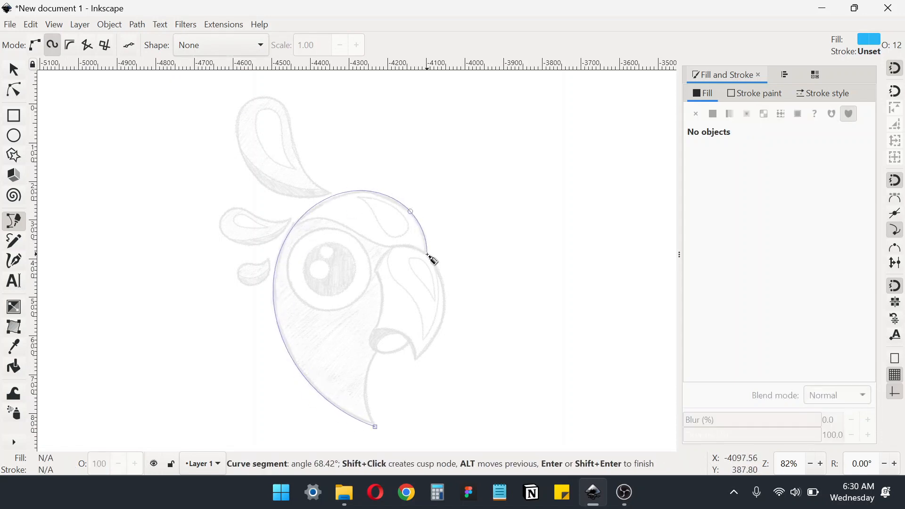
click(381, 347)
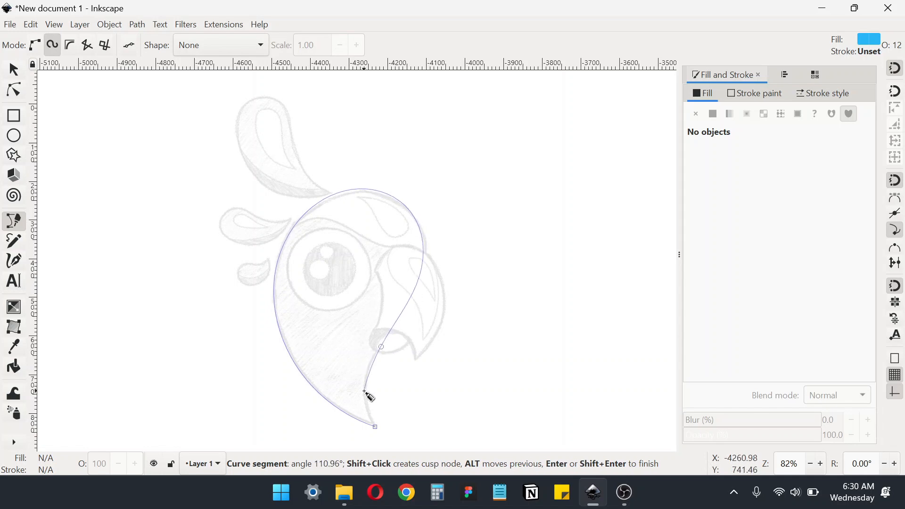
click(375, 426)
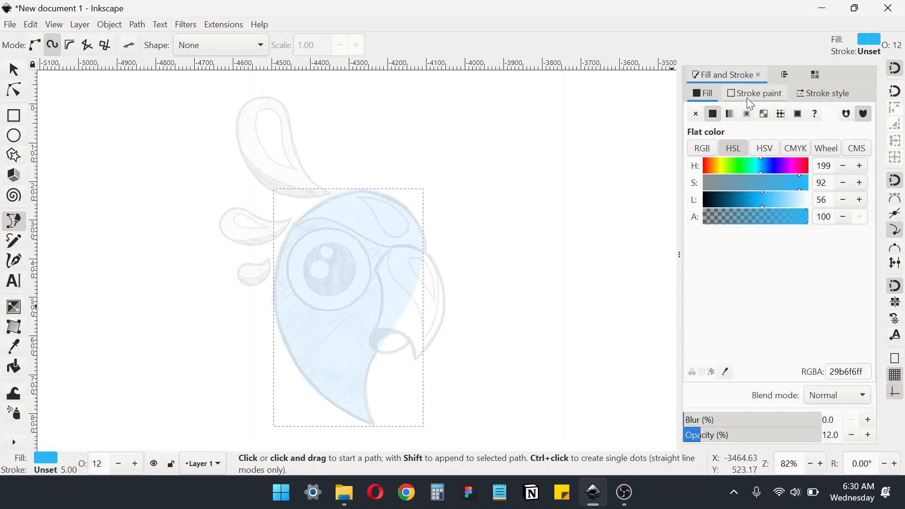
Give the head outline a flat black stroke 5 px wide, no fill and 100% opacity, and deselect it
click(751, 93)
click(712, 114)
click(706, 96)
click(695, 113)
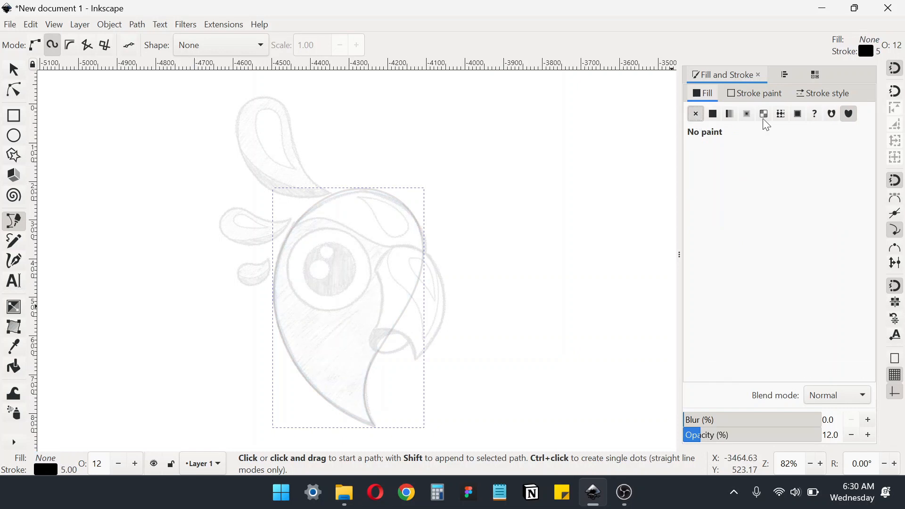
click(823, 93)
click(753, 114)
key(ctrl+a)
text(5)
key(Return)
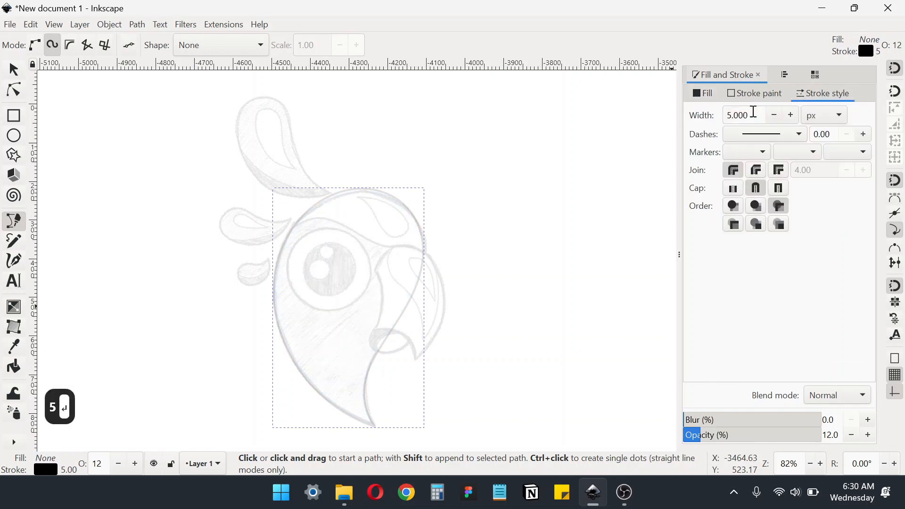
drag(712, 434, 822, 435)
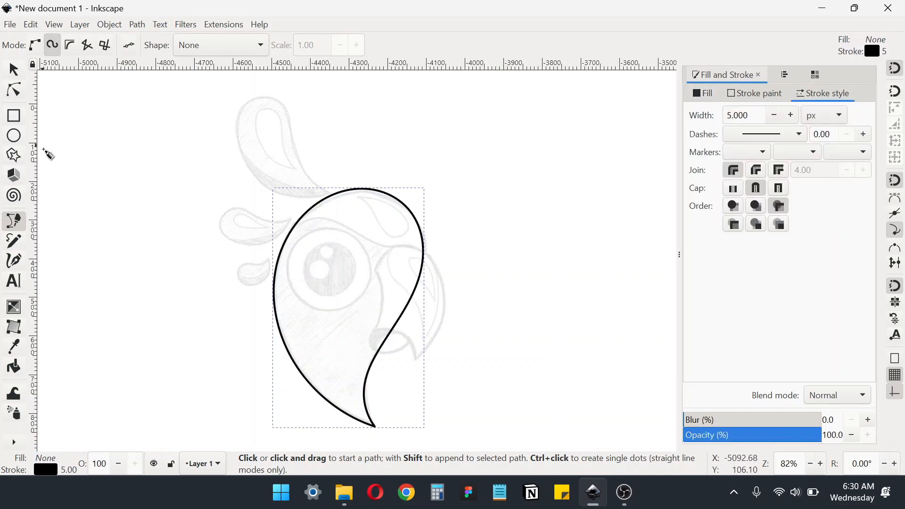
click(13, 70)
click(226, 266)
Trace the parrot's upper beak as a closed Spiro path with sharp corners at the mouth and the beak tip
scroll(386, 284, left, 1)
drag(385, 283, 390, 290)
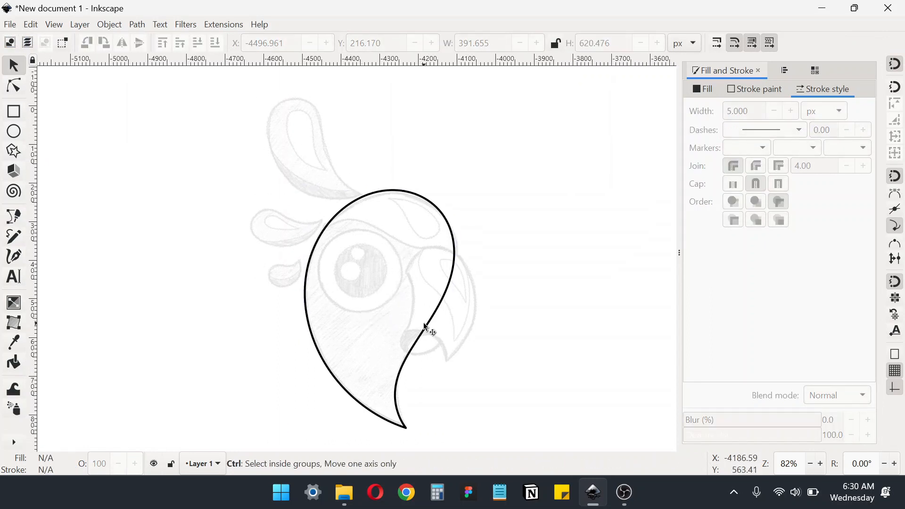
scroll(431, 330, up, 1)
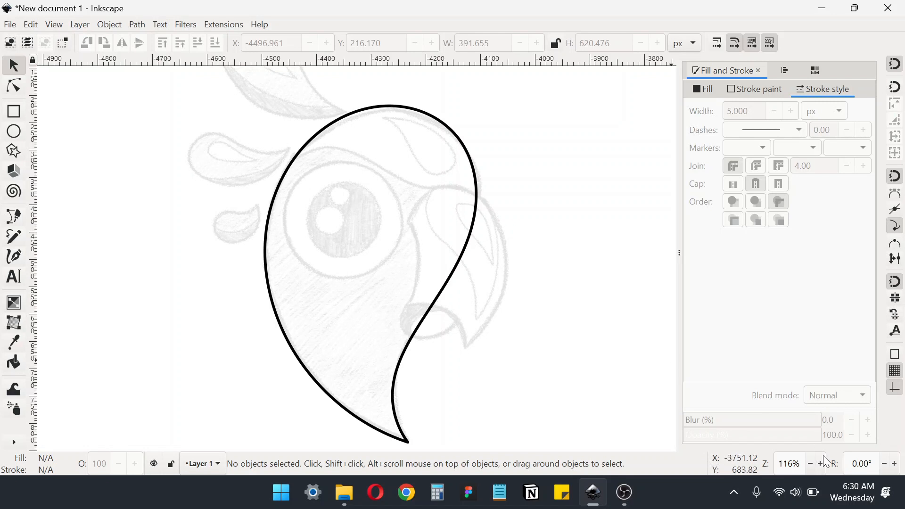
scroll(402, 348, down, 2)
key(b)
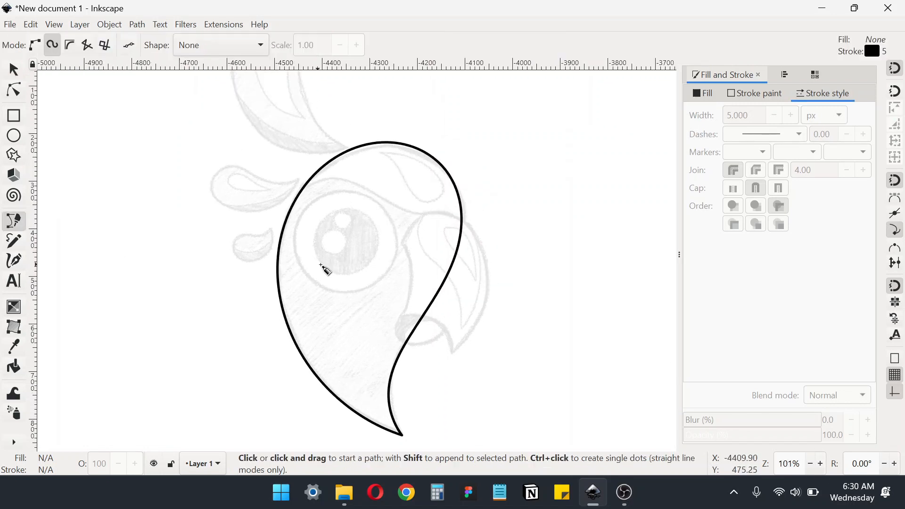
click(401, 242)
click(402, 315)
click(438, 322)
click(453, 353)
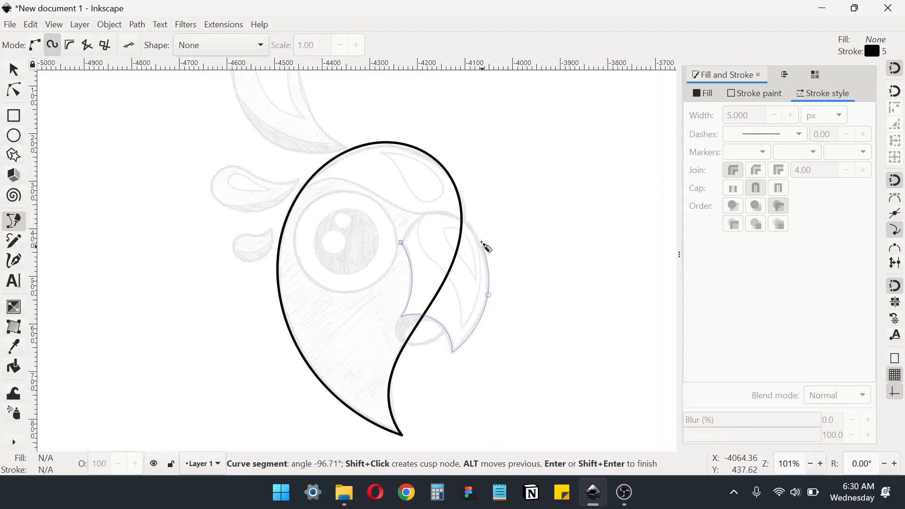
click(474, 228)
click(441, 210)
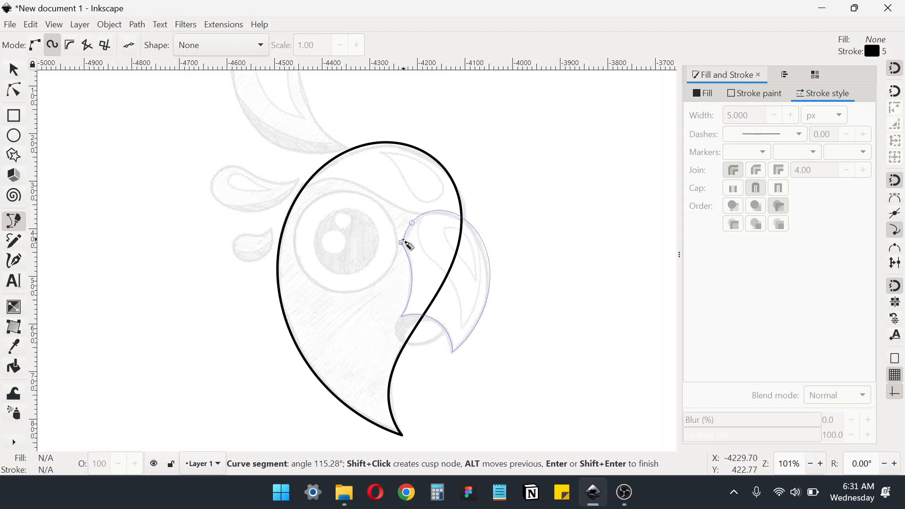
click(401, 242)
Trace the small mouth shape beneath the beak as a closed Spiro path and deselect it
scroll(338, 278, left, 3)
scroll(364, 263, right, 1)
click(450, 320)
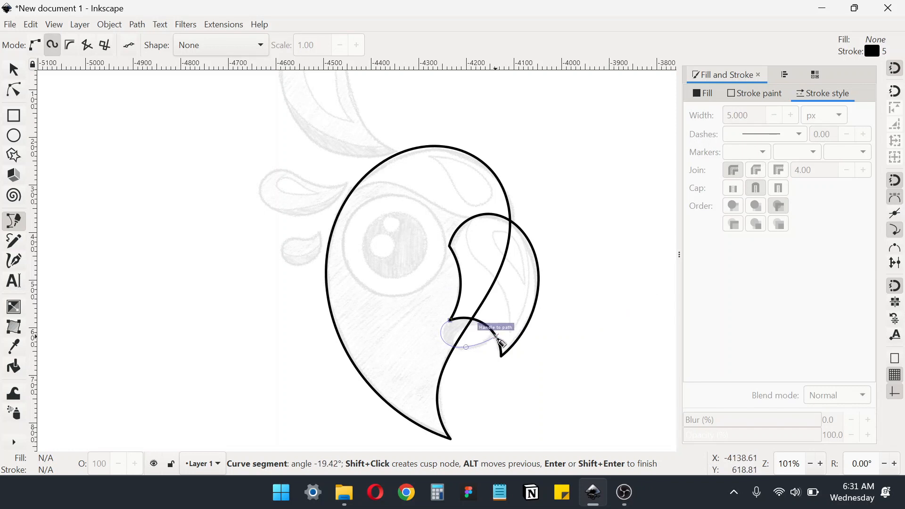
key(ctrl+z)
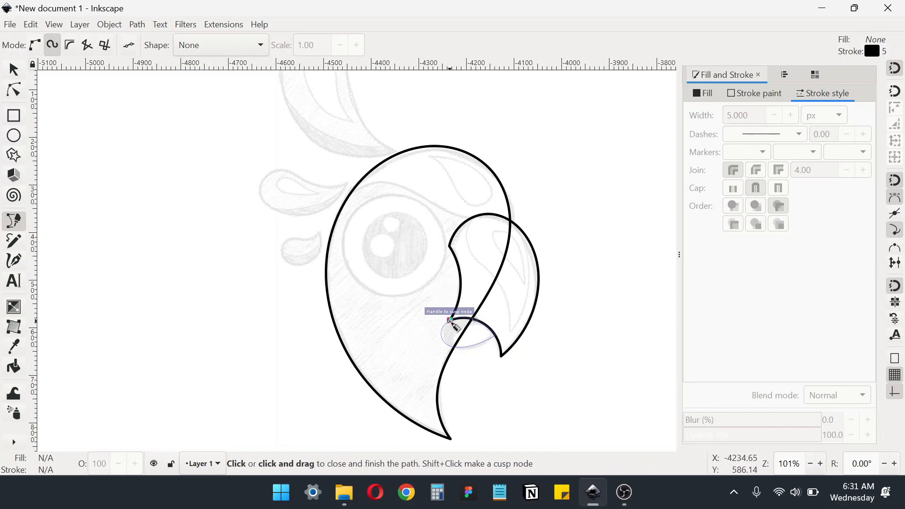
click(451, 321)
key(s)
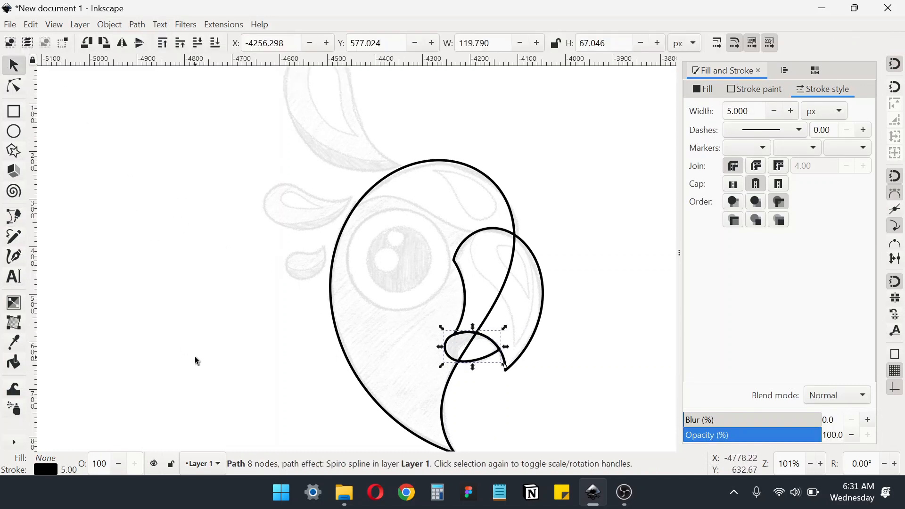
click(197, 361)
Trace the large crest feather above the head as a closed Spiro path
scroll(244, 312, up, 3)
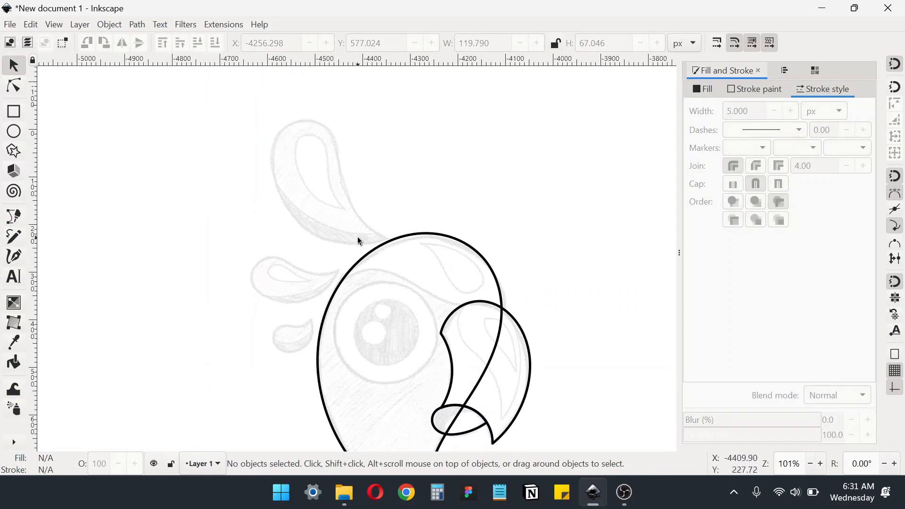
key(b)
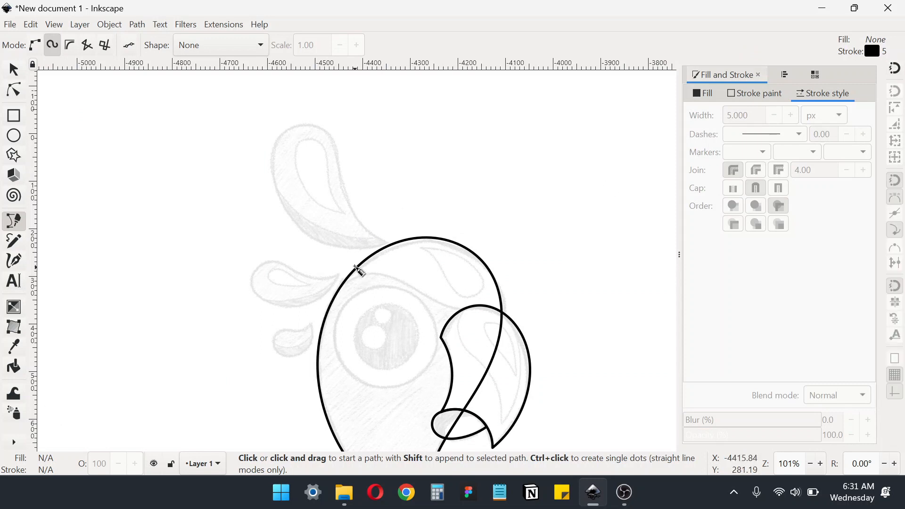
scroll(358, 271, up, 1)
click(426, 284)
click(281, 193)
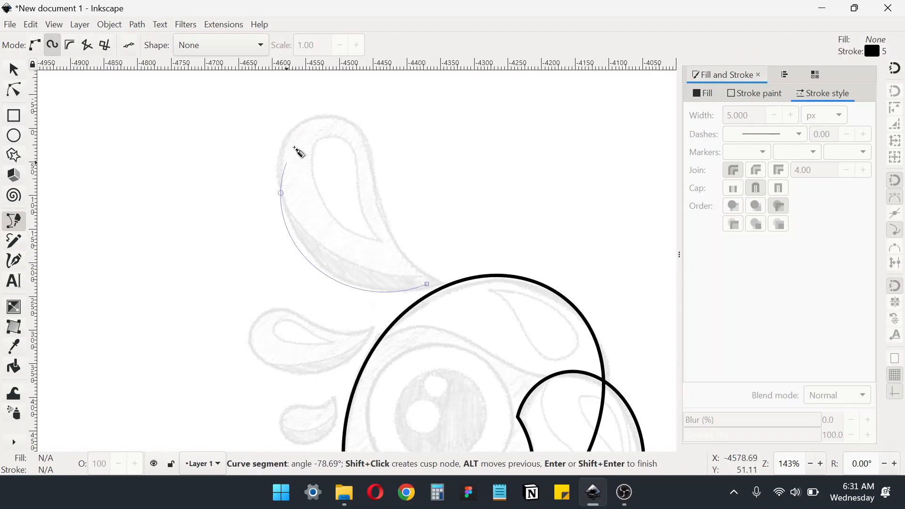
click(378, 186)
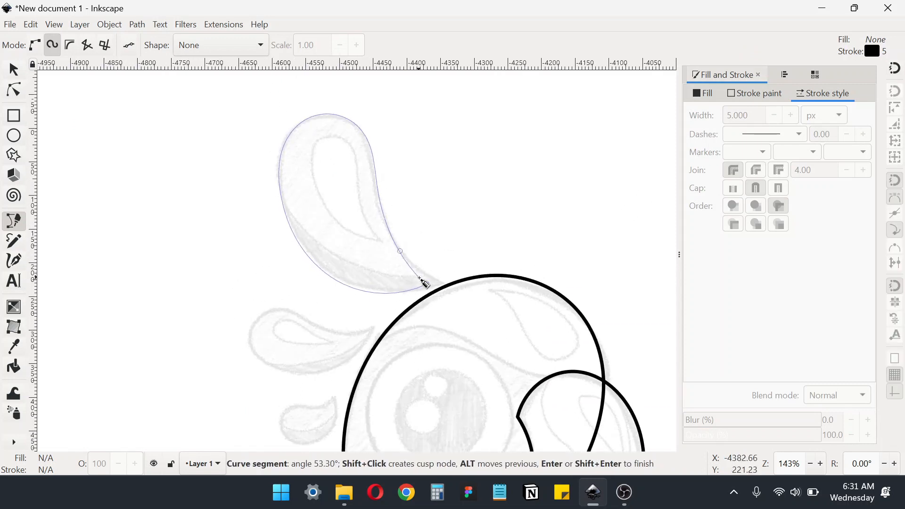
click(427, 284)
Move the large crest feather's pointed tip node about 10.5 px right and 4.2 px up, toward the head outline
scroll(387, 311, down, 2)
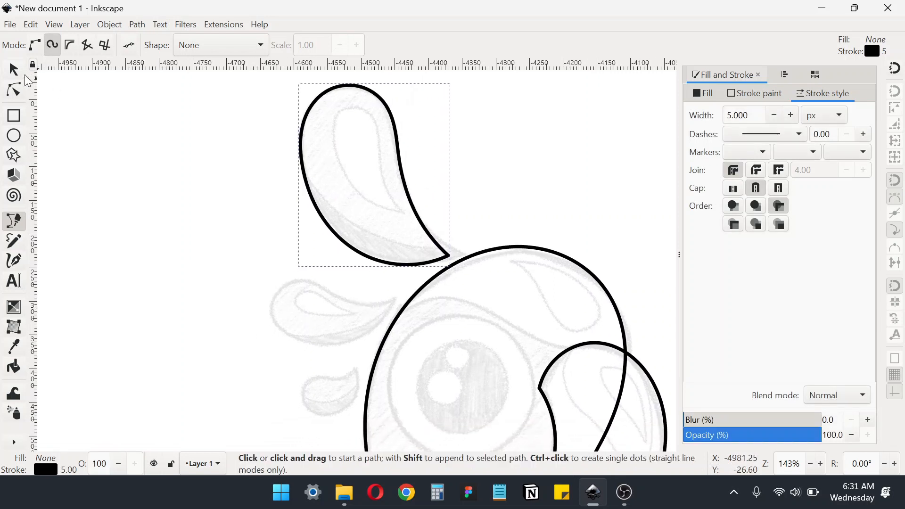
click(14, 89)
click(421, 286)
mouse_move(423, 285)
mouse_down()
mouse_move(432, 285)
mouse_move(424, 286)
mouse_up()
click(446, 255)
click(448, 251)
drag(448, 252, 456, 249)
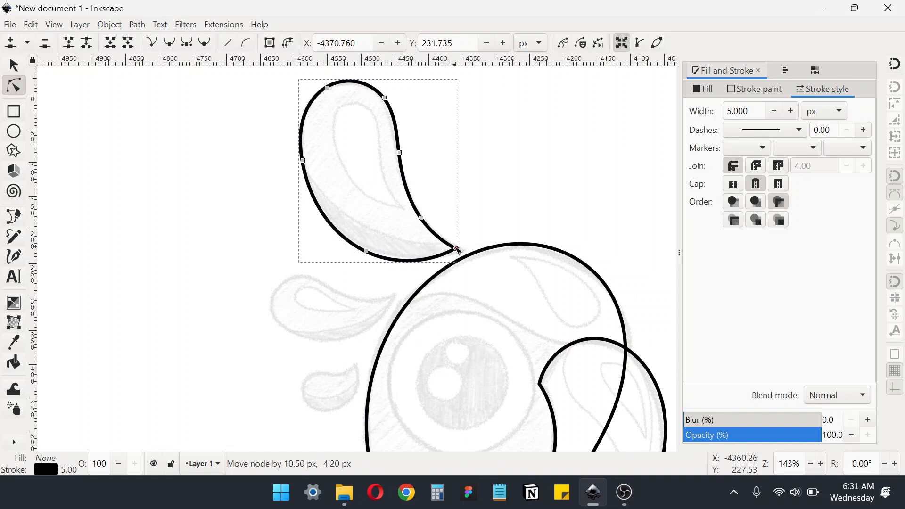
Trace the middle feather behind the head as a closed Spiro path ending in a point near the head outline
key(b)
click(394, 299)
click(304, 280)
click(276, 297)
click(283, 333)
click(338, 343)
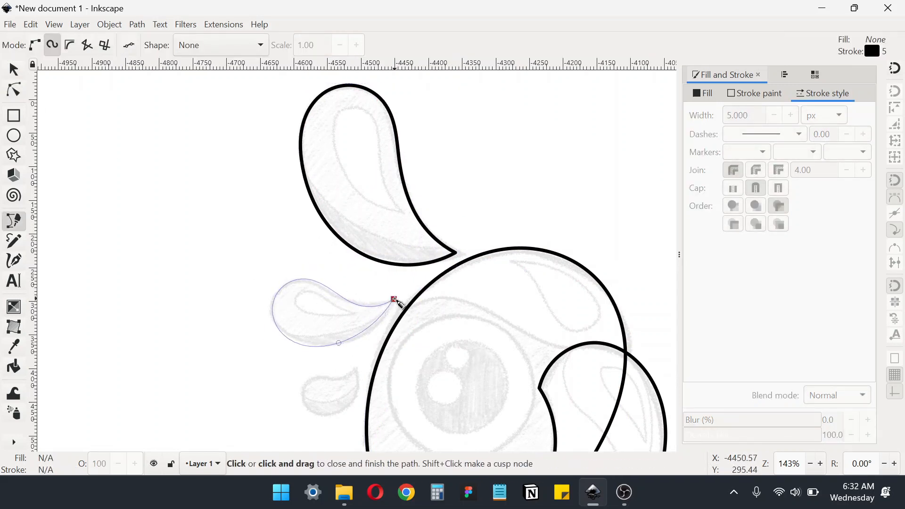
click(394, 300)
Trace the smallest feather, below the middle one, as a closed Spiro path
scroll(362, 354, down, 2)
click(378, 334)
click(336, 341)
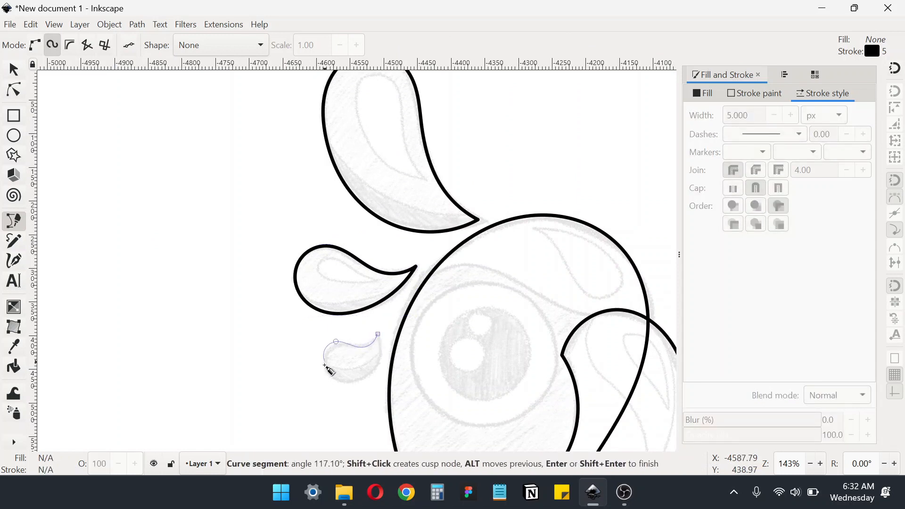
click(376, 366)
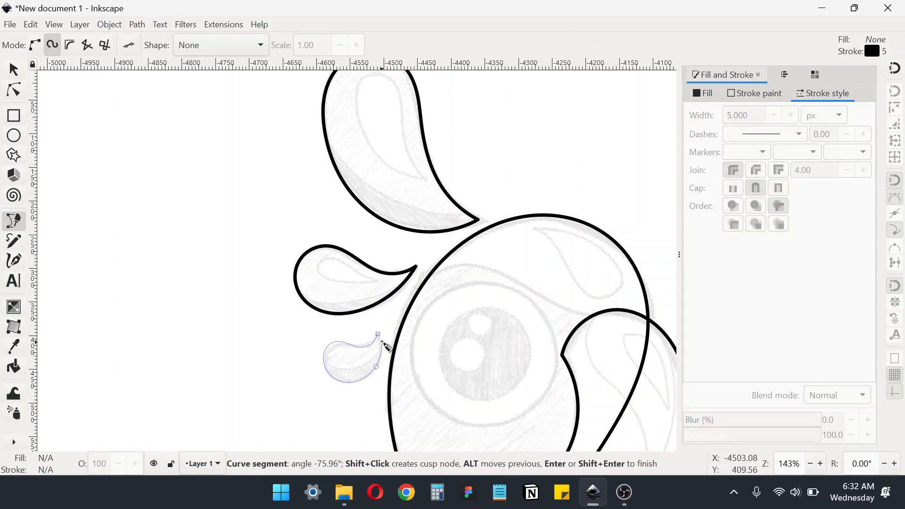
click(378, 334)
scroll(384, 339, right, 5)
scroll(388, 329, down, 3)
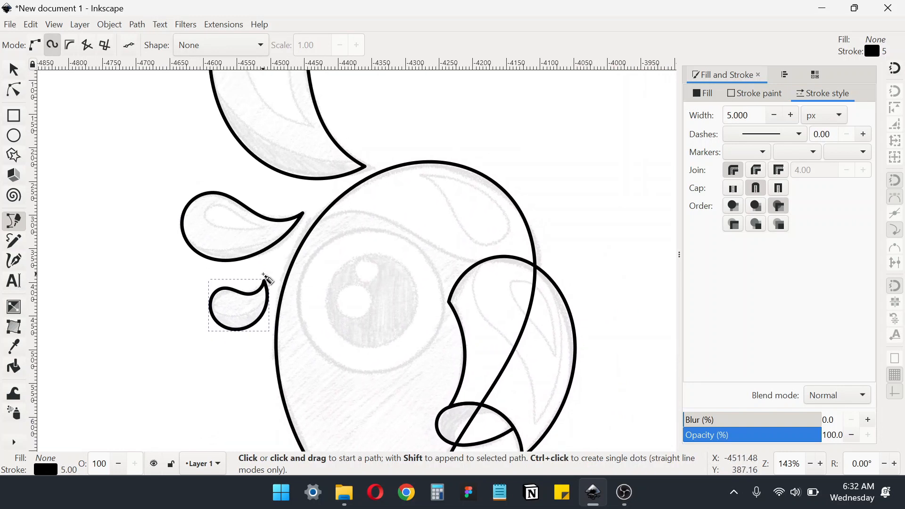
Draw a circle over the eye and enlarge it to about 214 px so it matches the eye's outer ring
click(14, 135)
drag(312, 252, 440, 374)
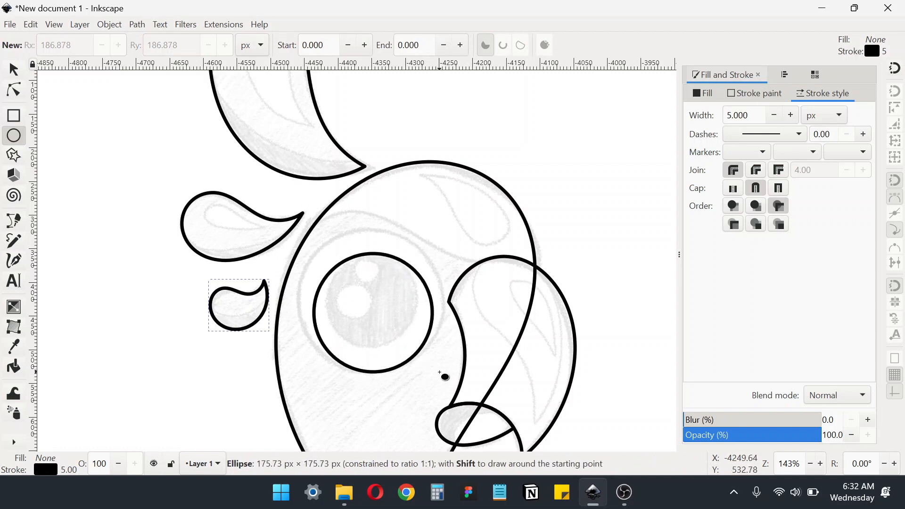
click(11, 71)
drag(309, 250, 294, 223)
drag(399, 236, 401, 236)
Duplicate the eye circle and resize the copies into the pupil and two highlights, the larger highlight about 54 px wide
key(ctrl+d)
mouse_move(444, 370)
mouse_down()
mouse_move(424, 358)
mouse_move(430, 365)
mouse_up()
key(ctrl+d)
drag(369, 349, 369, 286)
drag(376, 272, 356, 327)
key(ctrl+d)
Give all the parrot outlines a flat light-blue fill, try removing their strokes, and undo the stroke removal
scroll(389, 282, down, 2)
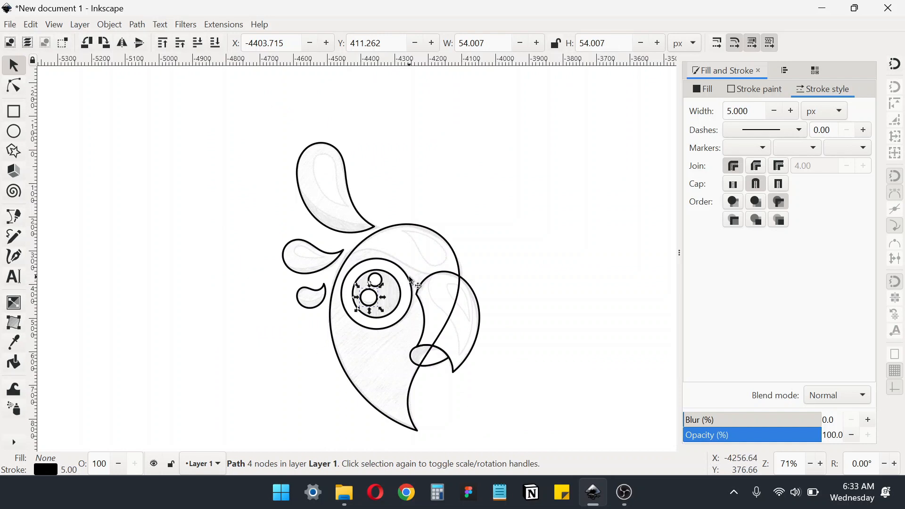
scroll(480, 250, down, 2)
mouse_move(303, 188)
mouse_down()
mouse_move(500, 335)
mouse_move(502, 351)
mouse_up()
scroll(445, 273, up, 1)
click(703, 89)
click(713, 110)
click(755, 89)
click(697, 109)
key(ctrl+z)
Move the color palette group down beside the parrot head
scroll(424, 137, up, 2)
scroll(424, 136, left, 2)
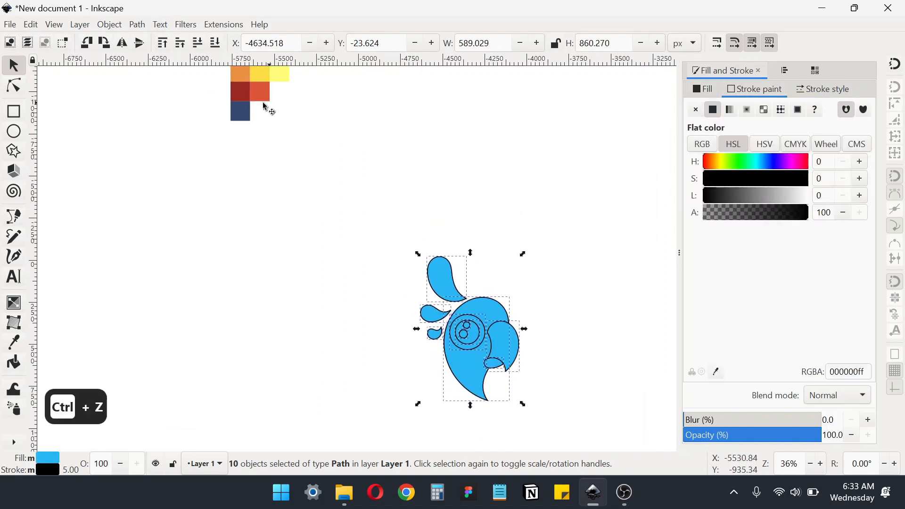
click(272, 121)
drag(273, 123, 340, 310)
scroll(341, 309, up, 1)
scroll(456, 218, down, 1)
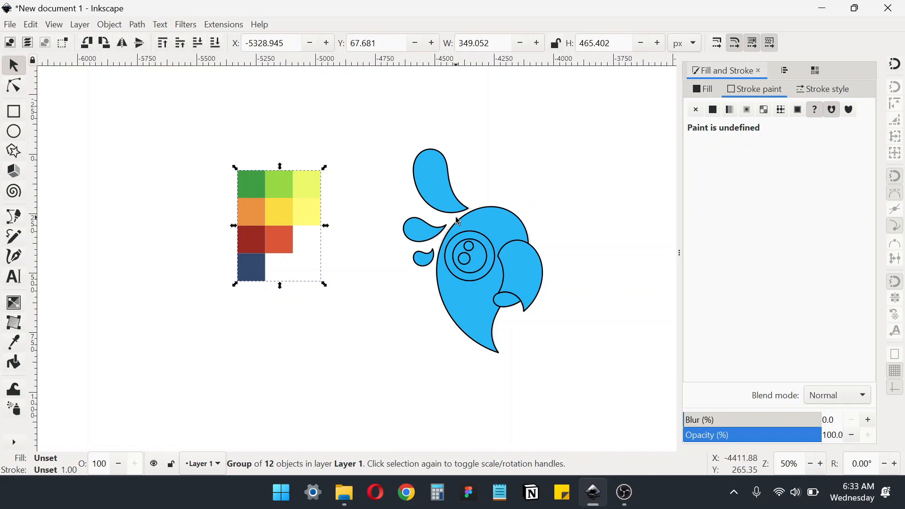
Fill the head shape with the palette's dark green
click(458, 221)
key(d)
drag(251, 183, 251, 183)
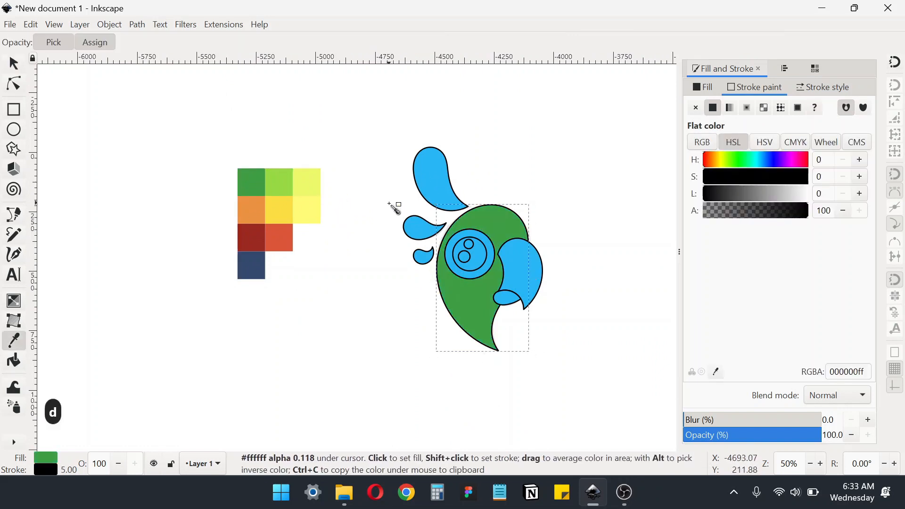
key(d)
Fill the upper beak with the palette's orange and the lower beak with its orange-red #db5539
click(515, 267)
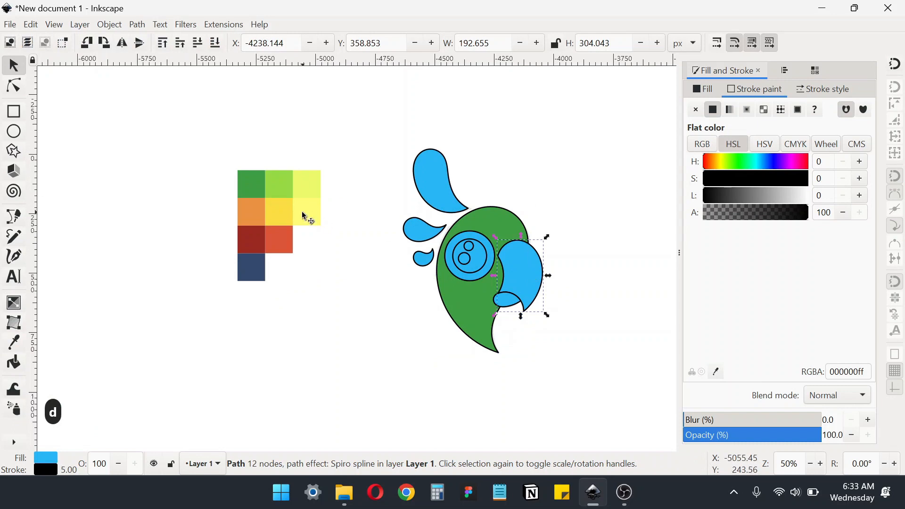
key(d)
click(255, 210)
key(d)
key(Tab)
key(d)
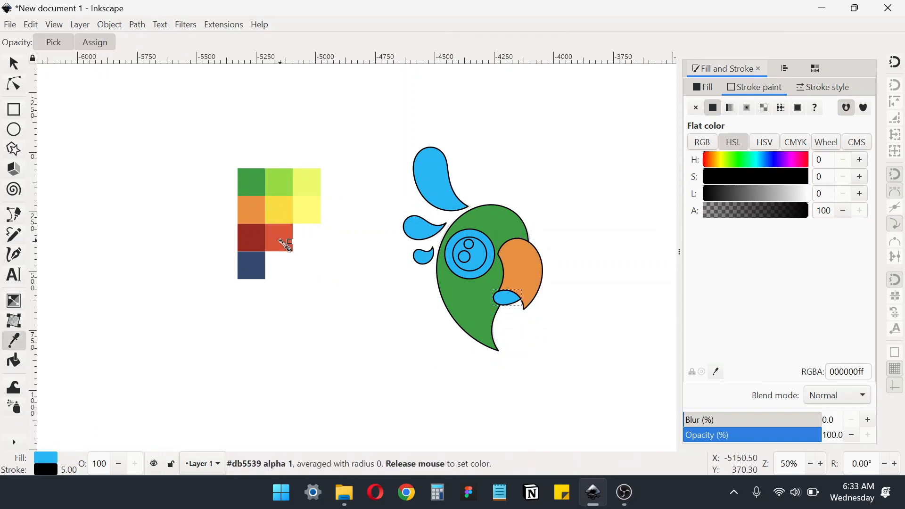
click(276, 241)
Fill the three feathers behind the head with the same dark green as the head
key(Tab)
key(d)
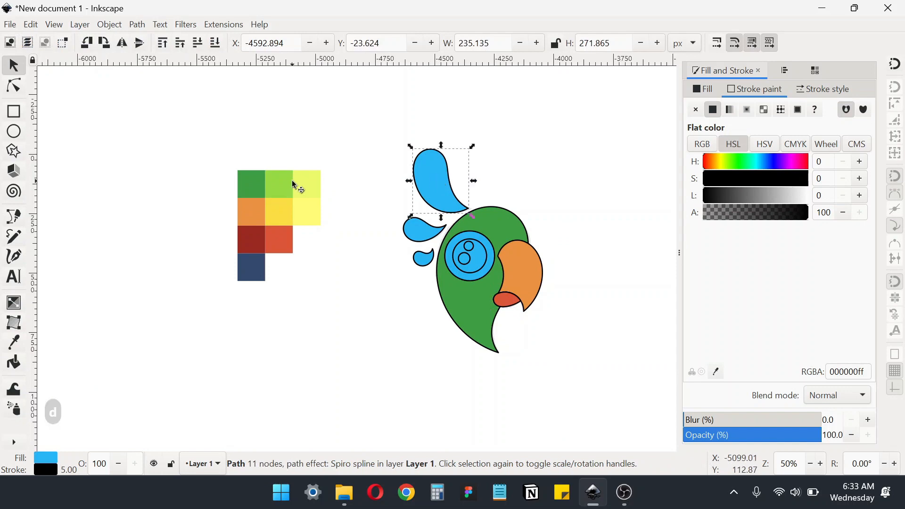
shift+click(422, 229)
shift+click(424, 257)
key(d)
click(511, 225)
key(d)
Fill the outer eye circle with white and the pupil with the palette's navy #33496e
click(483, 243)
alt+click(483, 243)
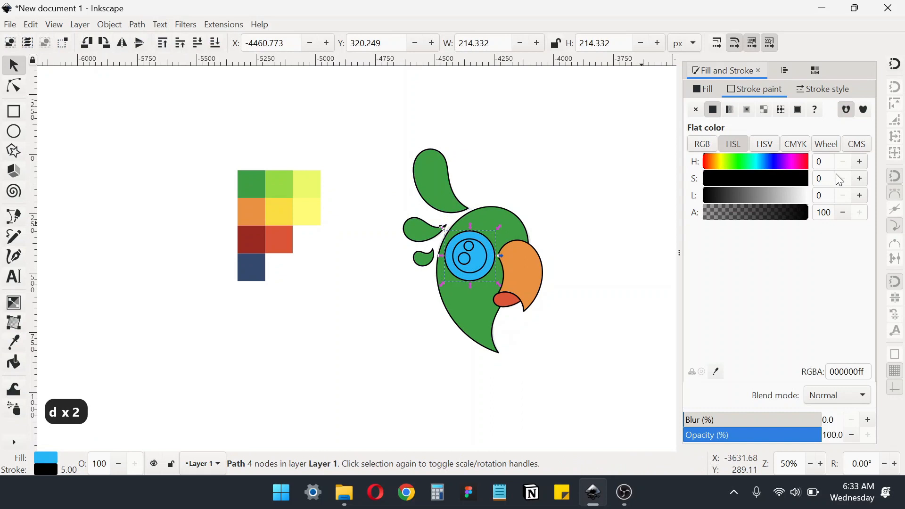
key(ctrl+z)
click(704, 92)
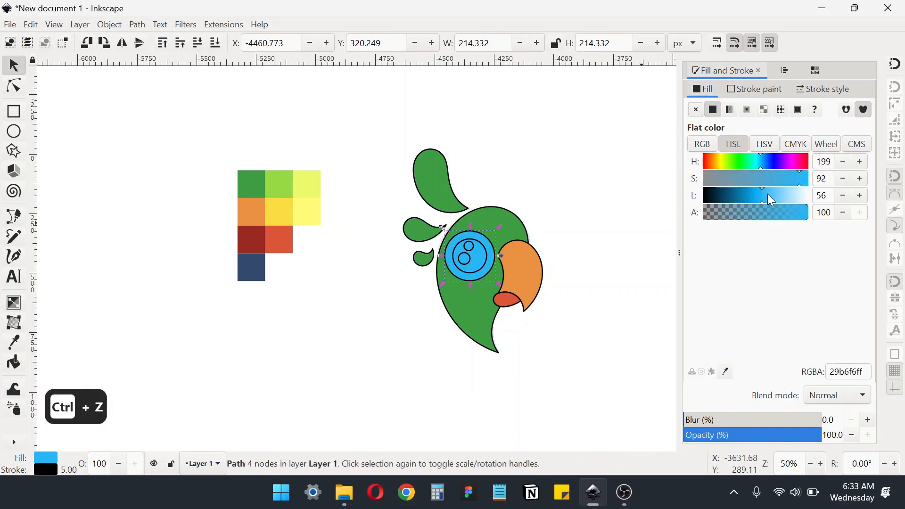
click(475, 261)
key(d)
click(257, 271)
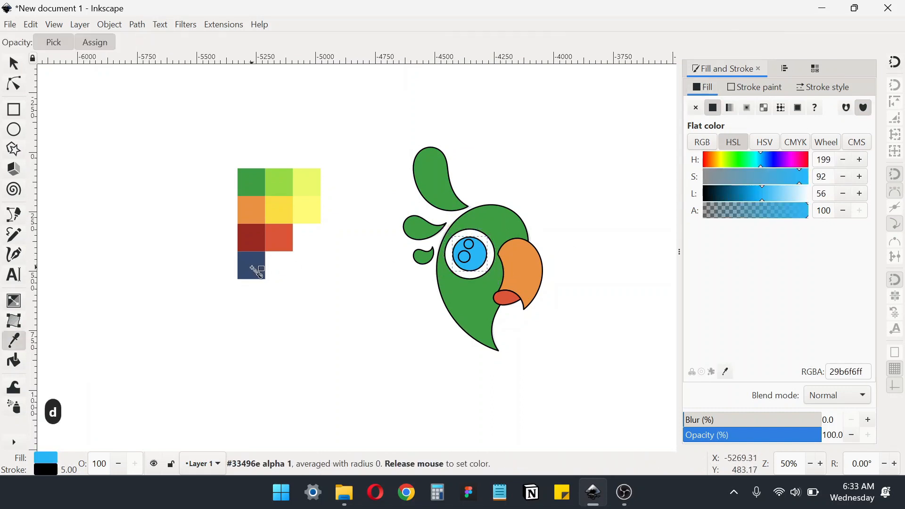
key(d)
Fill the two highlight circles in the pupil with white by setting their lightness to 100
scroll(461, 247, up, 3)
click(482, 242)
shift+click(470, 276)
drag(784, 195, 894, 205)
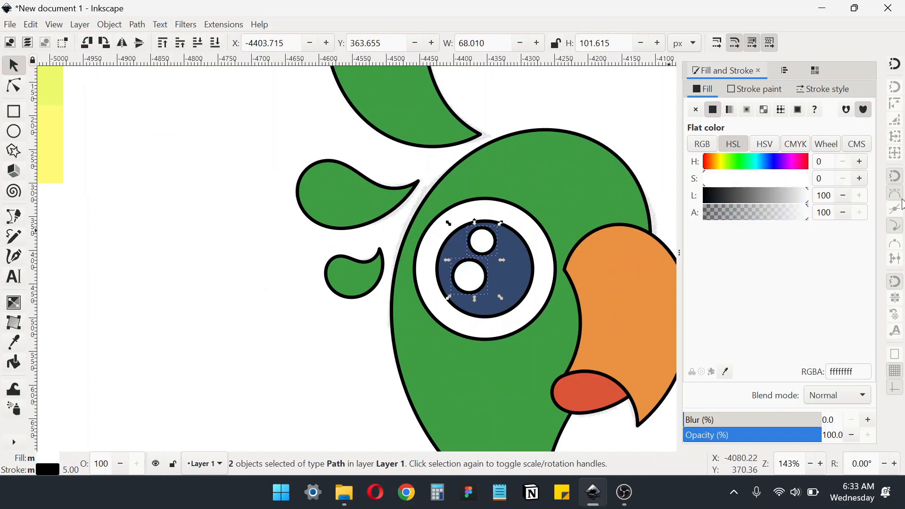
Remove the stroke paint from all the parrot shapes and deselect them
scroll(465, 224, down, 3)
drag(371, 123, 561, 350)
click(754, 89)
click(695, 110)
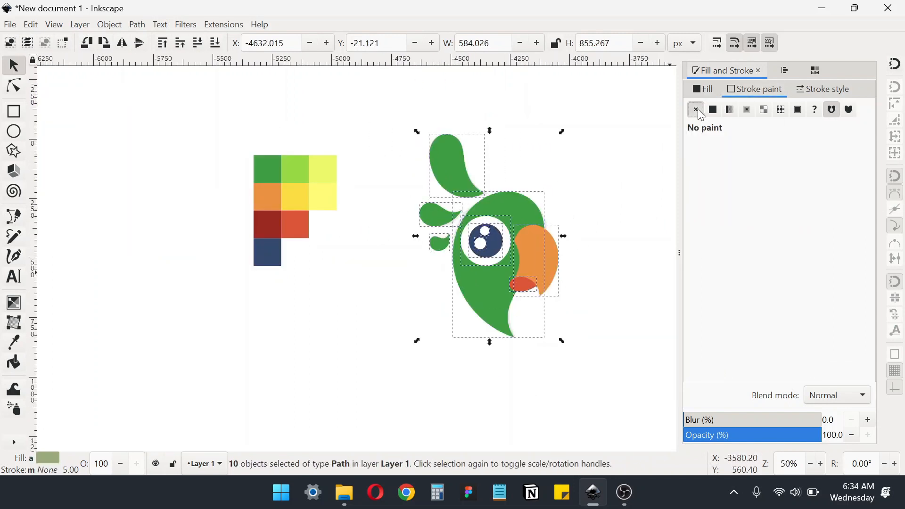
scroll(494, 207, right, 5)
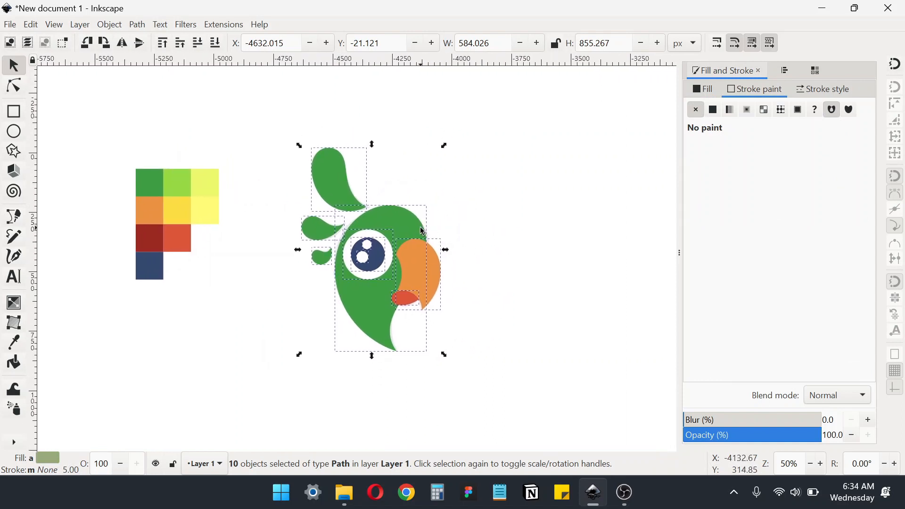
click(584, 241)
scroll(584, 242, left, 1)
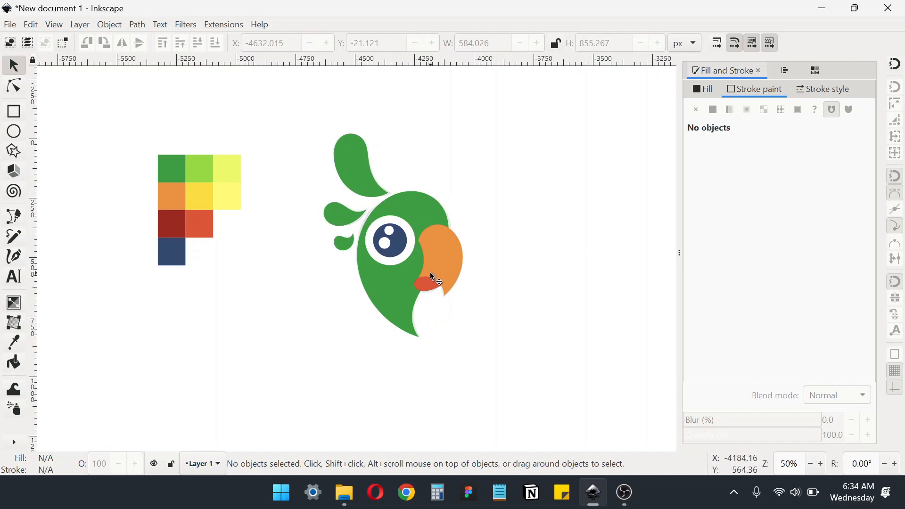
Lower the opacity of all the parrot shapes to 41.5% so the sketch details show through
drag(438, 255, 450, 274)
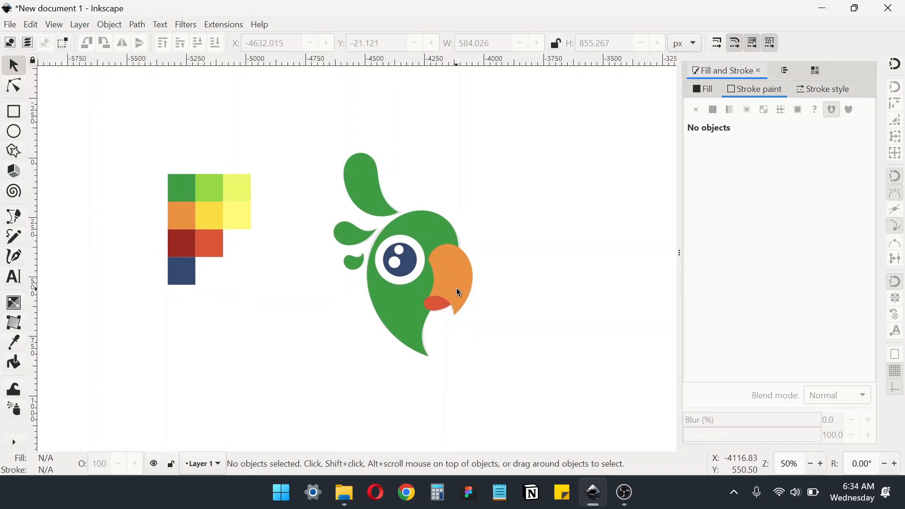
drag(444, 286, 442, 297)
mouse_move(302, 150)
mouse_down()
mouse_move(447, 344)
mouse_move(482, 374)
mouse_up()
mouse_move(745, 437)
mouse_down()
mouse_move(733, 435)
mouse_move(741, 438)
mouse_up()
click(586, 354)
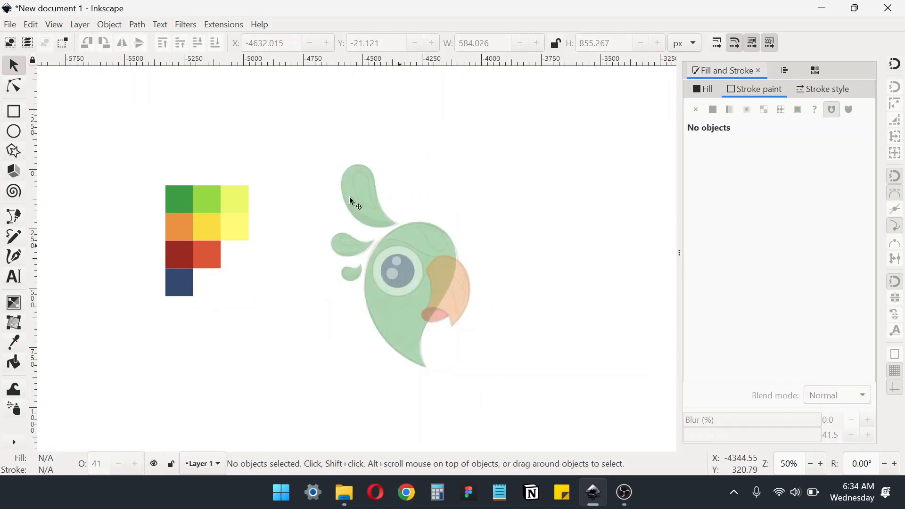
Draw a closed, filled Spiro shape over the large crest feather, its curved lower edge following the sketched shading line
scroll(349, 182, up, 3)
drag(411, 194, 453, 209)
key(b)
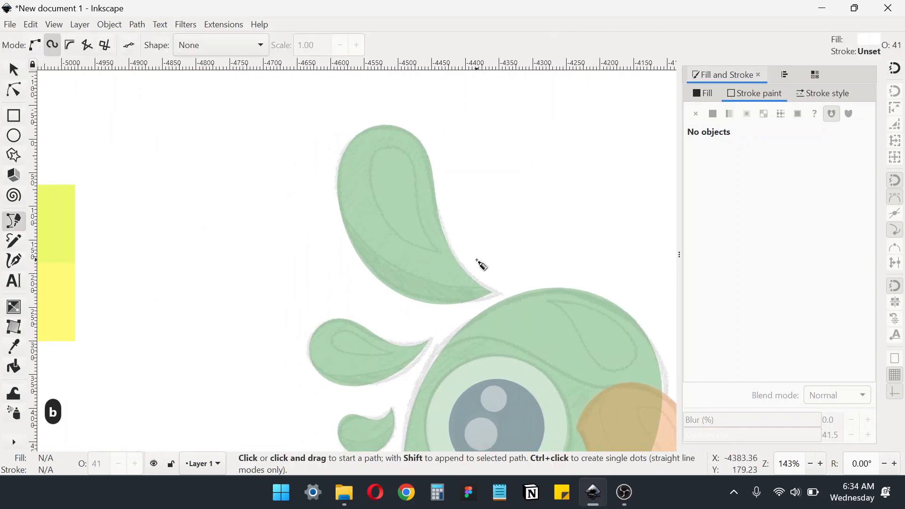
click(716, 96)
click(504, 277)
click(440, 284)
click(317, 126)
click(446, 101)
click(504, 278)
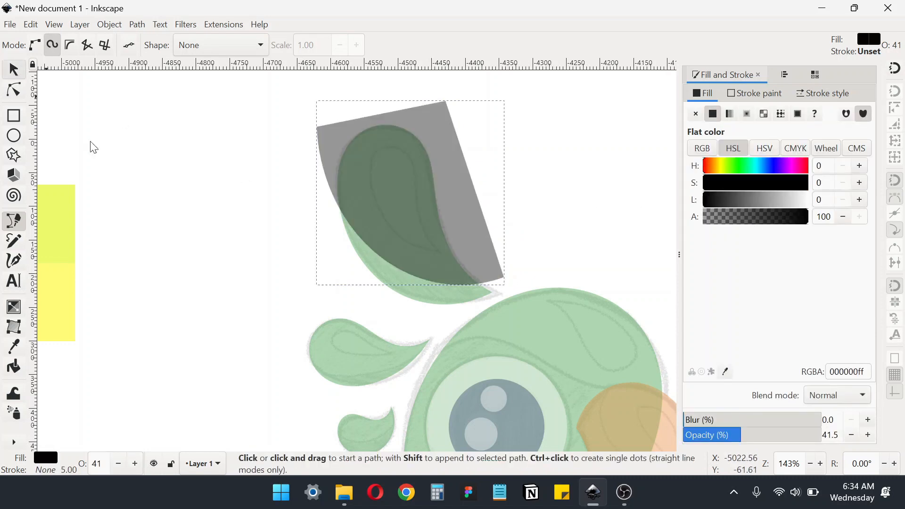
Duplicate the large crest feather
click(13, 69)
ctrl+click(460, 298)
key(ctrl+d)
Fill the shape covering the large feather with the light-blue 500 swatch
click(448, 117)
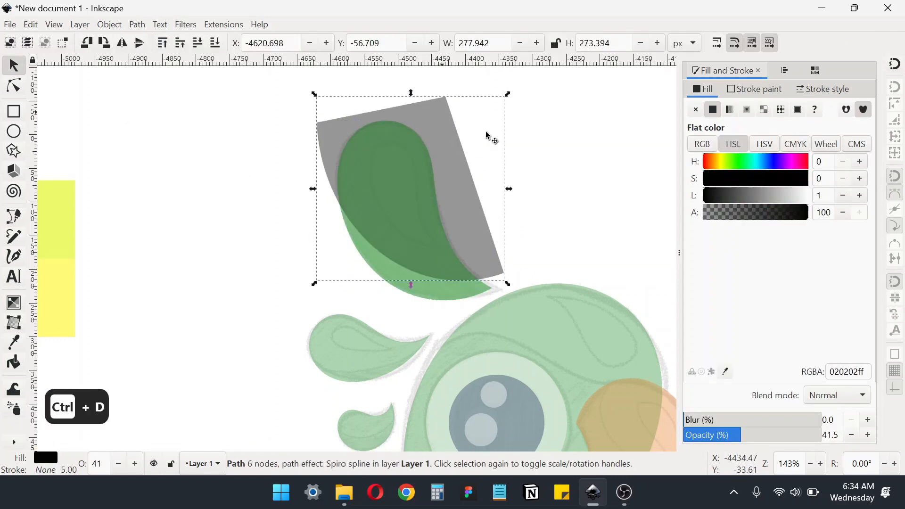
key(ctrl+shift+f)
key(ctrl+shift+w)
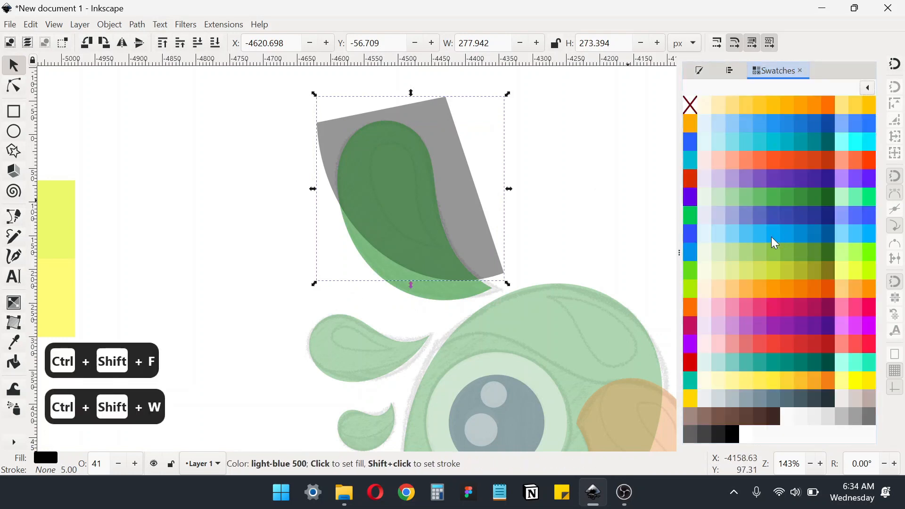
click(771, 238)
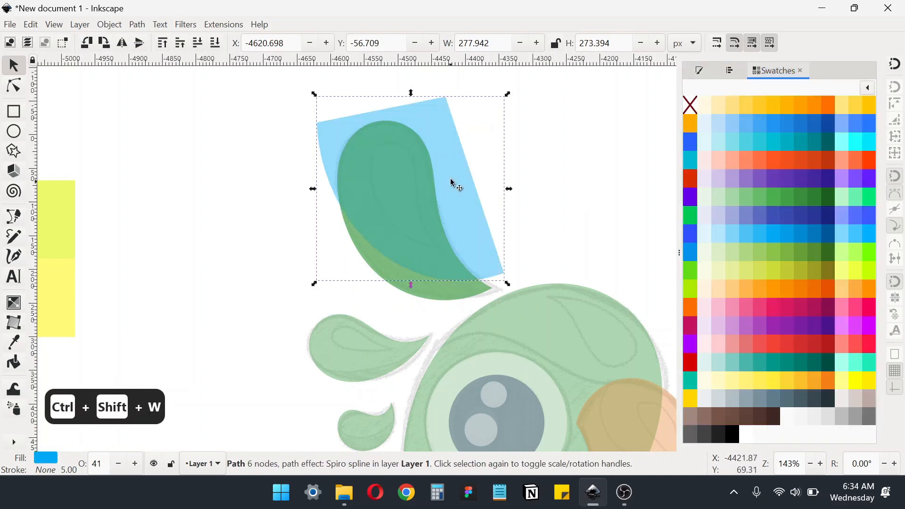
Intersect the light-blue shape with the large feather's copy, keeping the result in its original position
shift+click(449, 299)
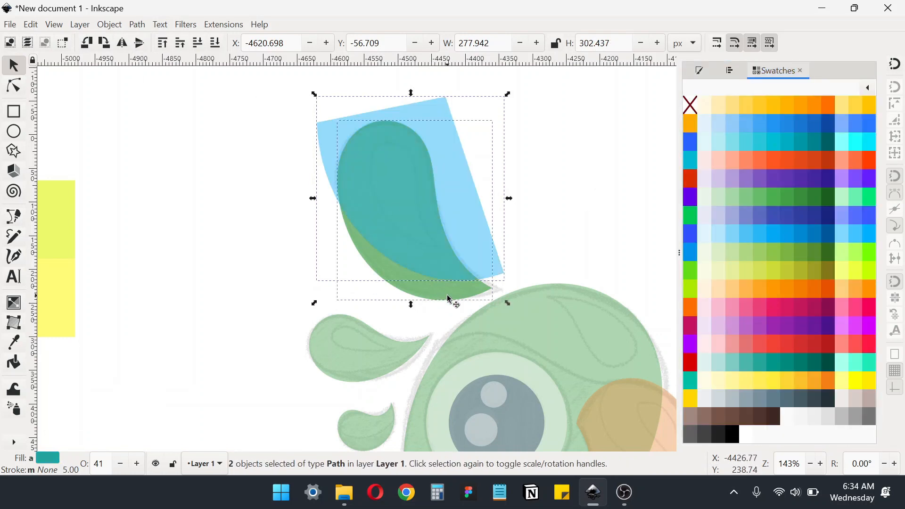
click(137, 25)
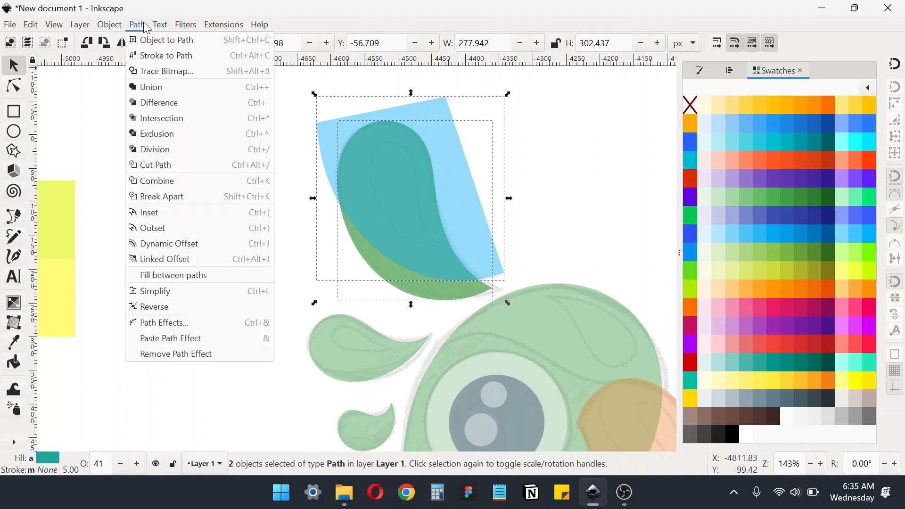
click(171, 119)
drag(400, 253, 424, 208)
key(ctrl+z)
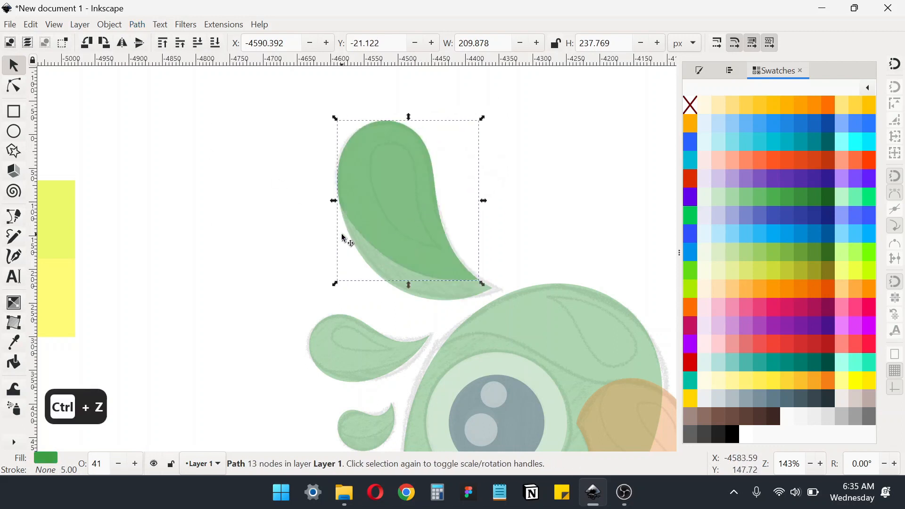
Fill the intersected feather piece with the palette's light green #97d943
scroll(351, 231, down, 1)
scroll(301, 238, left, 10)
key(d)
click(302, 215)
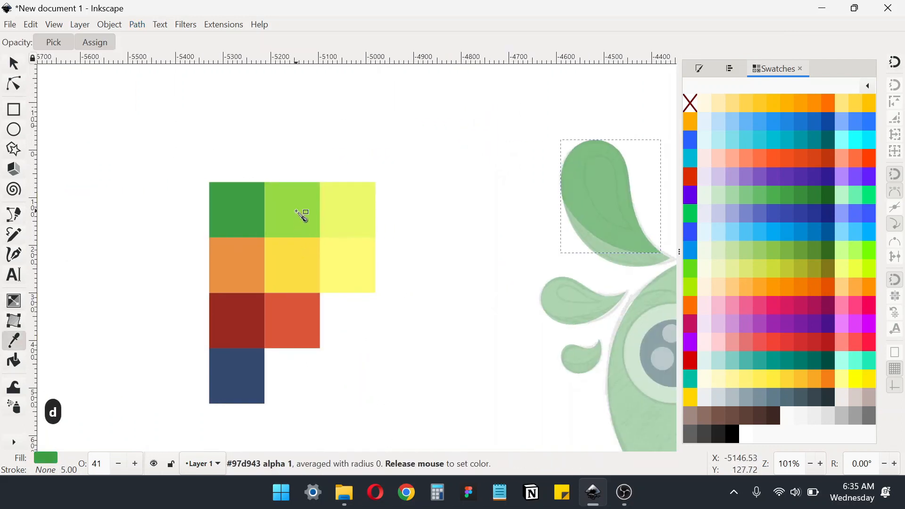
scroll(404, 257, right, 12)
key(d)
scroll(386, 246, up, 1)
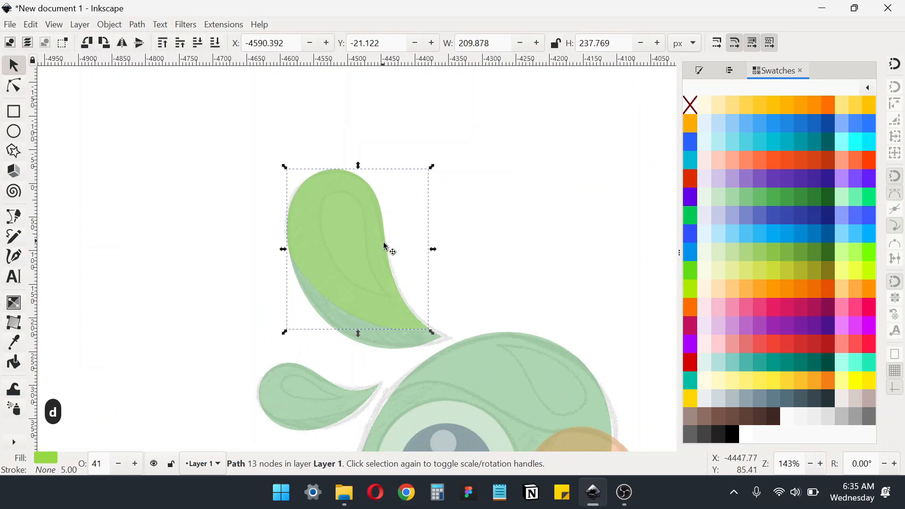
Trace the inner teardrop highlight of the large feather as a closed Spiro path
click(478, 221)
key(b)
scroll(380, 302, up, 1)
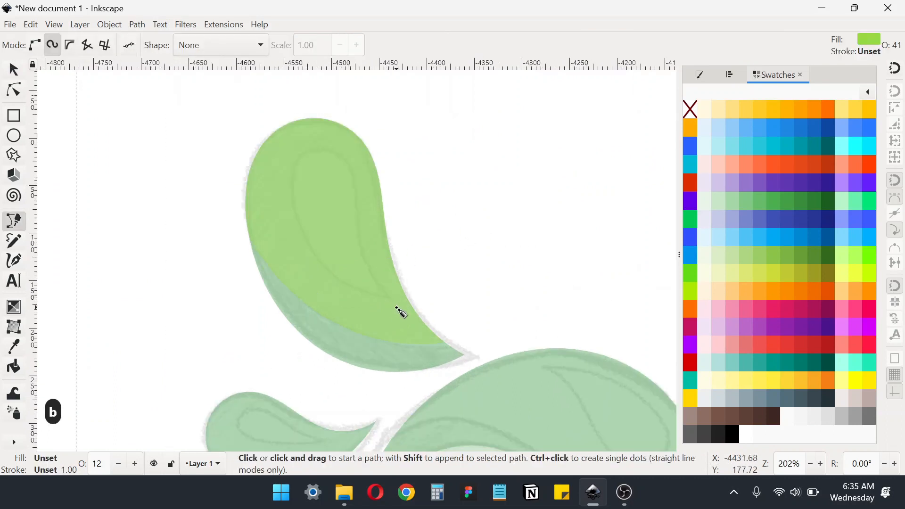
click(395, 301)
click(294, 167)
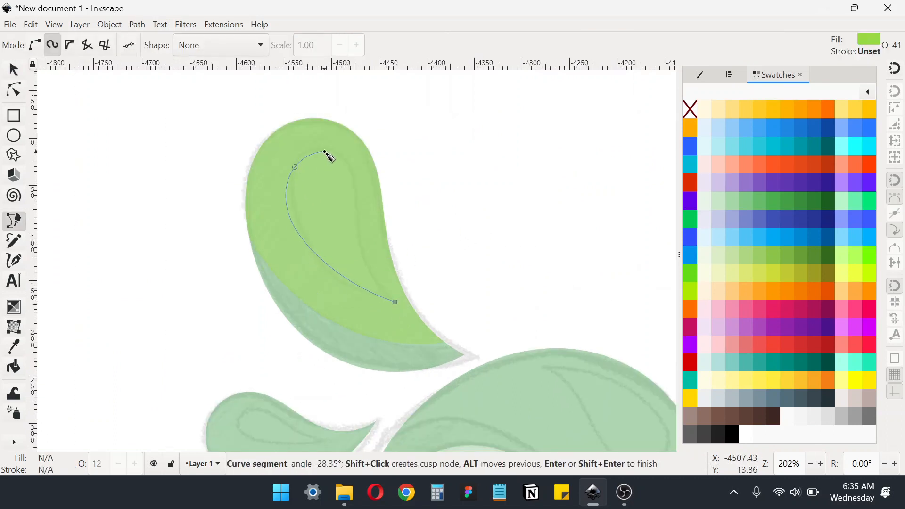
click(355, 208)
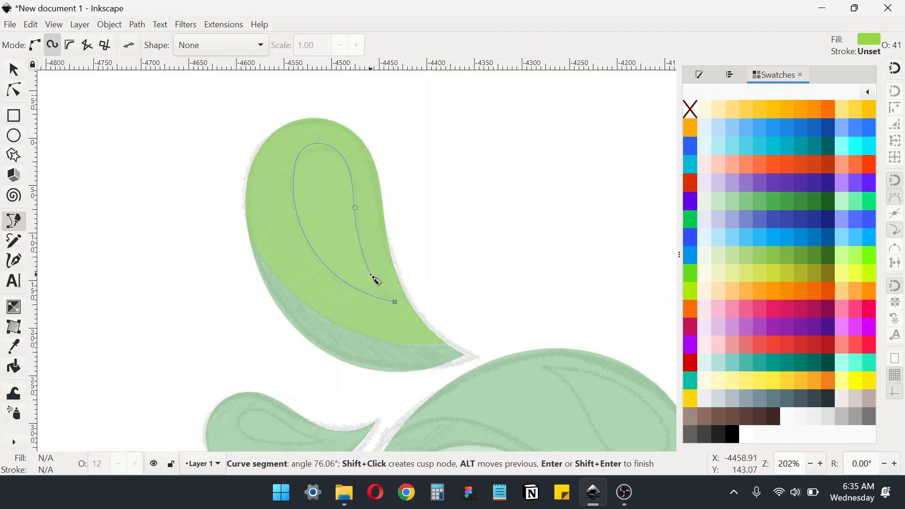
click(395, 301)
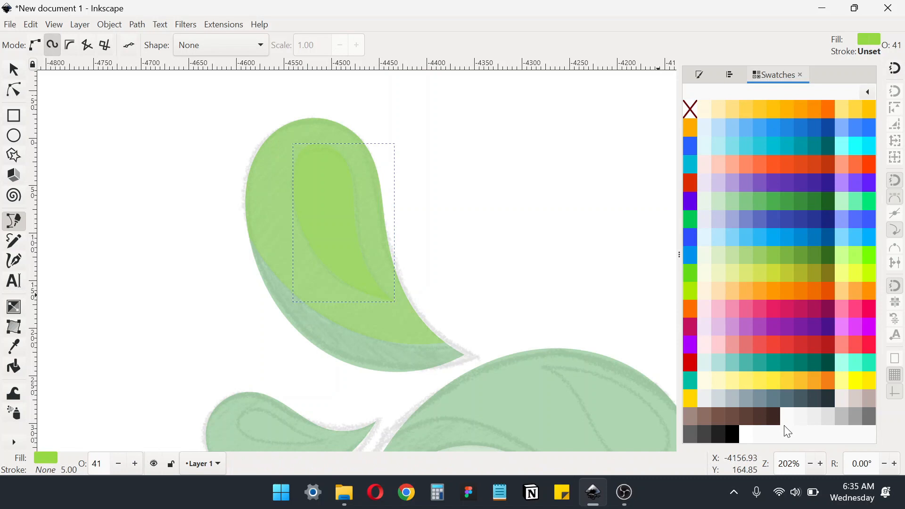
Fill the large feather's teardrop highlight with the palette's pale yellow-green #ebf96a
scroll(320, 245, down, 3)
key(d)
click(154, 246)
key(d)
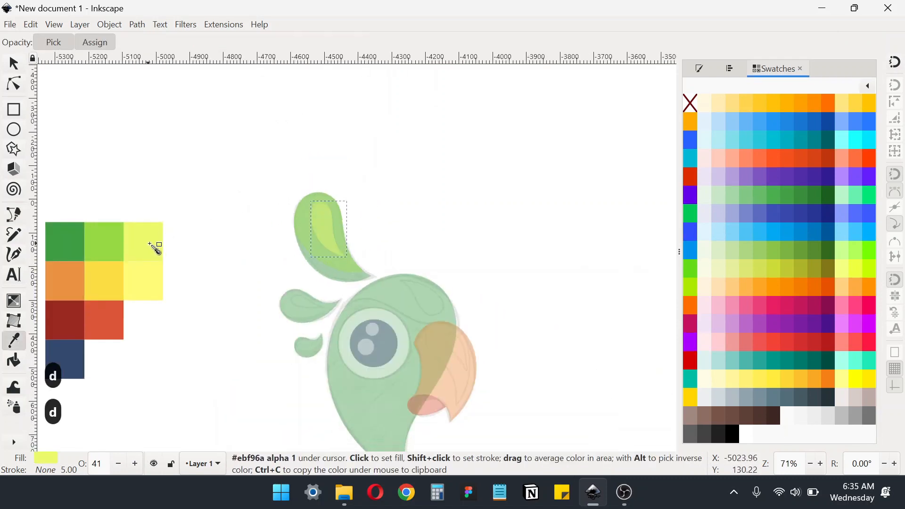
Restore the three pieces of the large feather to 100% opacity and deselect them
key(s)
mouse_move(141, 136)
mouse_down()
mouse_move(419, 277)
mouse_move(422, 296)
mouse_up()
key(ctrl+shift+f)
drag(745, 432, 822, 434)
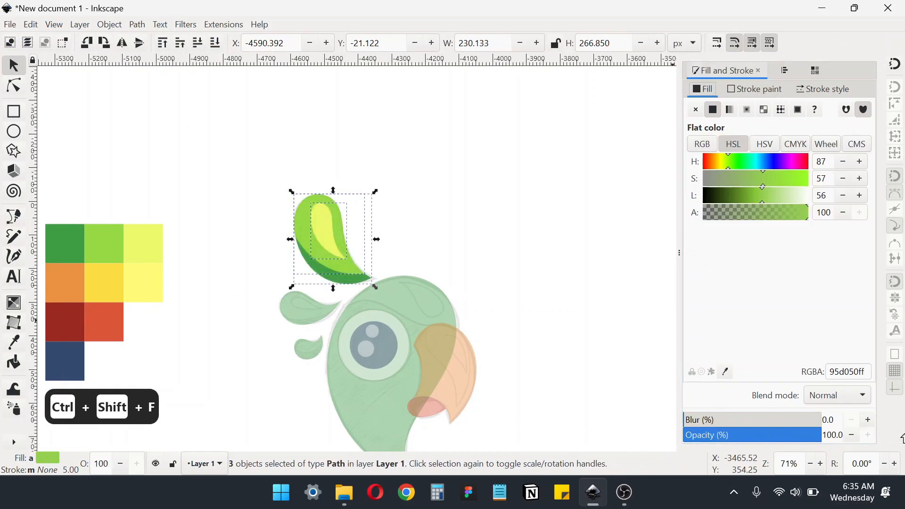
click(219, 260)
scroll(284, 268, up, 2)
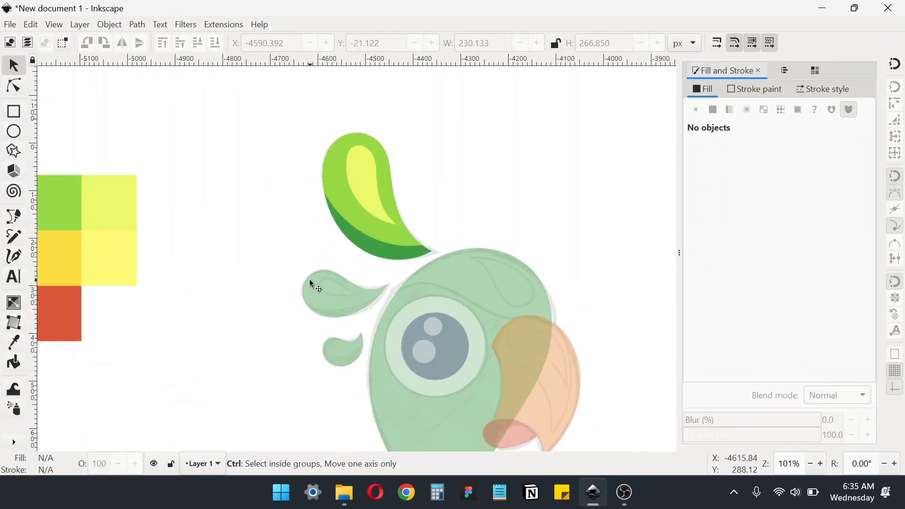
scroll(323, 304, up, 2)
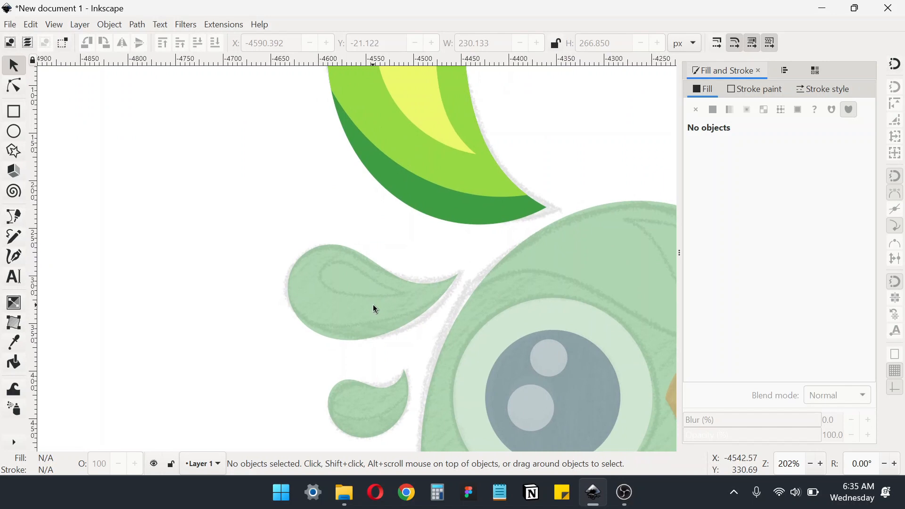
Trace a closed Spiro path covering the upper part of the middle feather, following the sketched shading line along its lower edge
key(b)
click(462, 281)
click(307, 325)
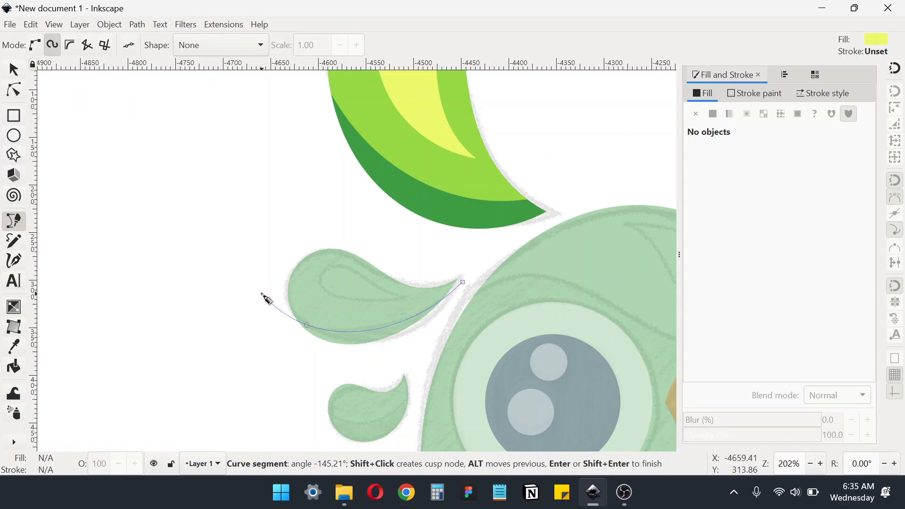
click(266, 296)
click(309, 225)
click(410, 257)
click(468, 267)
click(463, 282)
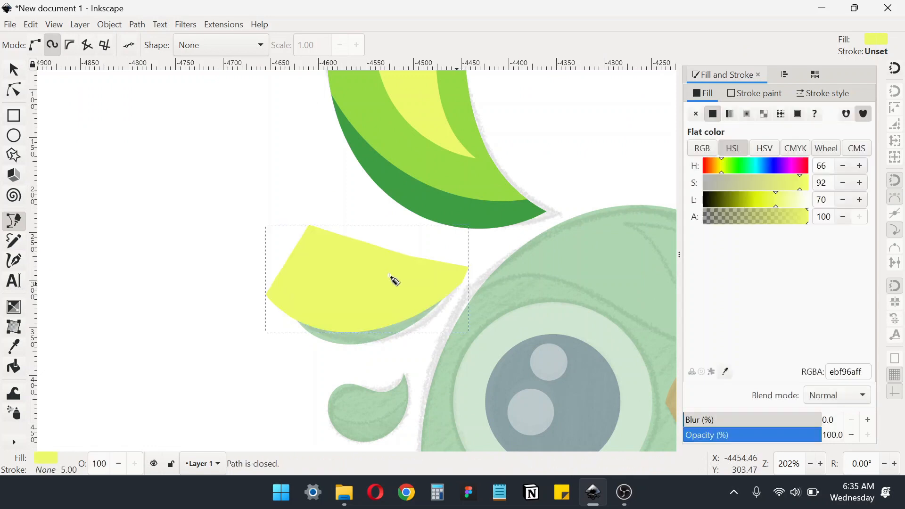
Duplicate the middle feather's base shape and intersect the duplicate with the newly traced shape
key(s)
click(342, 339)
key(ctrl+d)
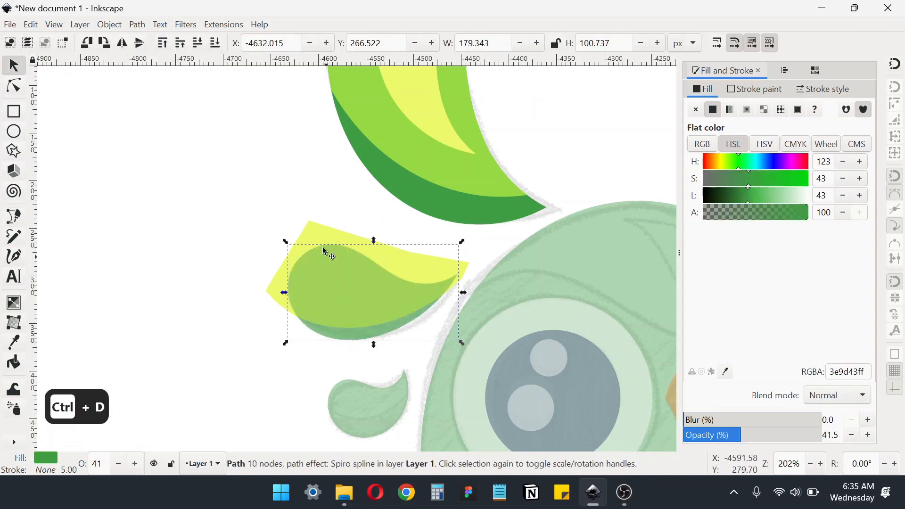
shift+click(316, 231)
click(135, 25)
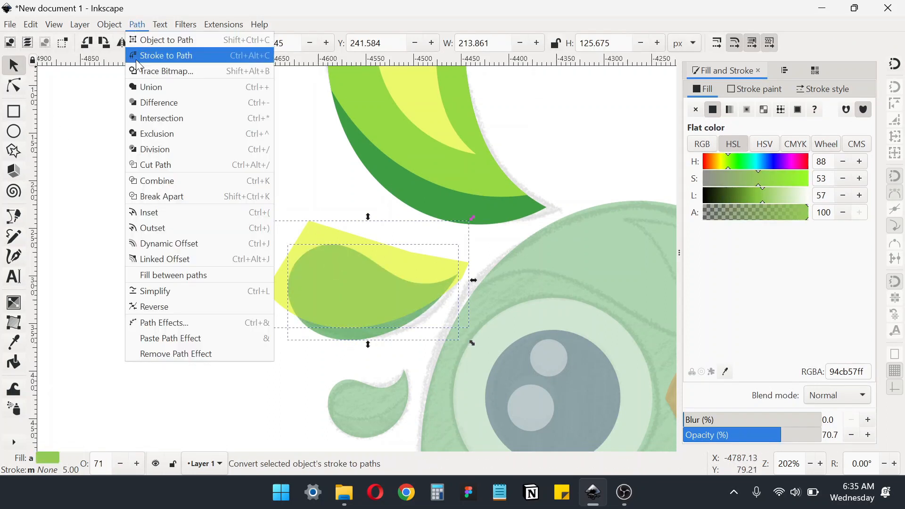
click(141, 118)
ctrl+scroll(347, 299, down, 1)
key(d)
click(424, 202)
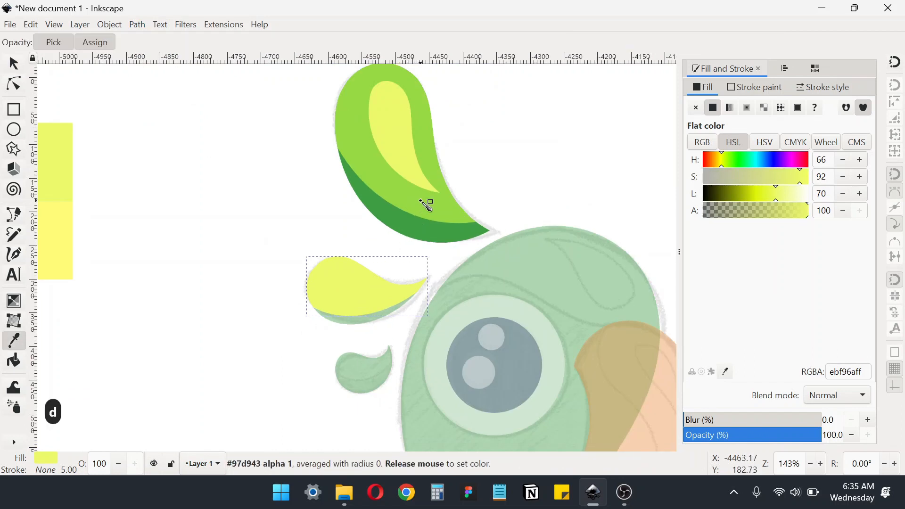
click(17, 65)
ctrl+scroll(304, 320, up, 1)
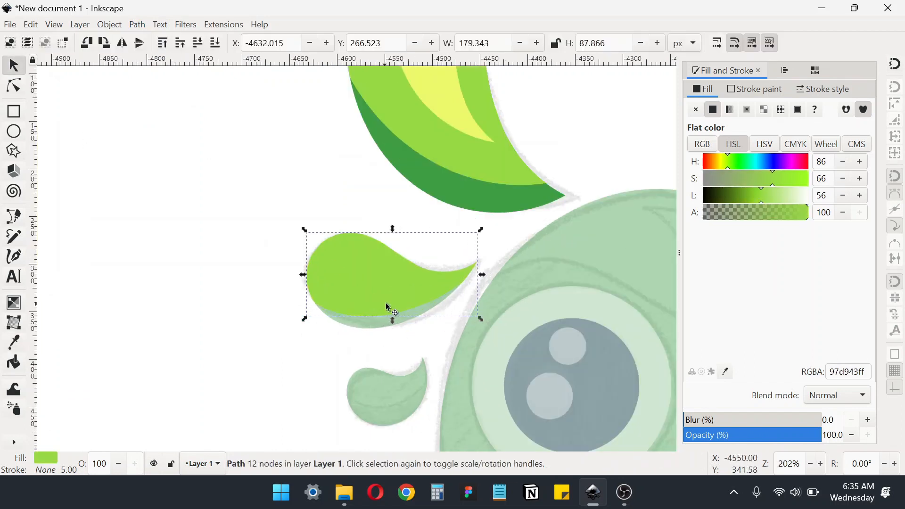
key(ctrl+z)
Lower the middle feather's intersected piece to 43.9% opacity and fill it with the light green #97d943
drag(765, 440, 744, 441)
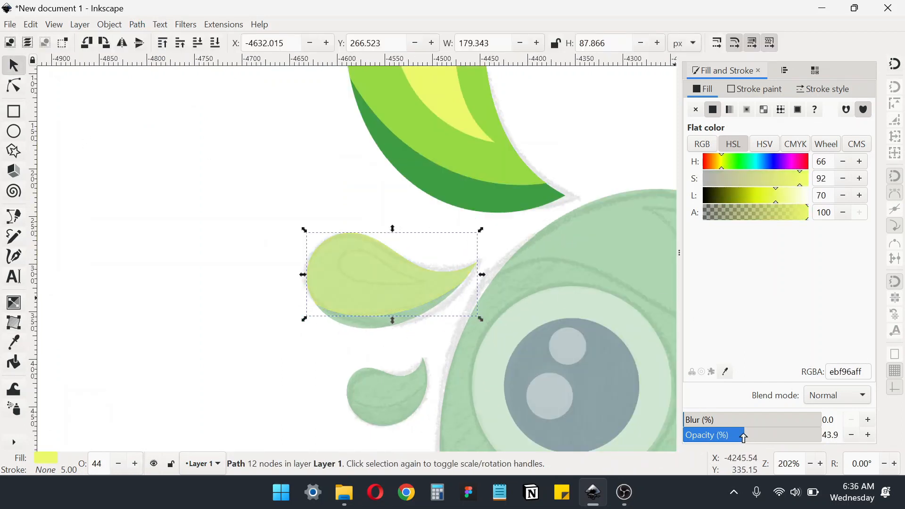
scroll(398, 283, up, 1)
scroll(398, 283, right, 1)
key(d)
click(441, 168)
key(d)
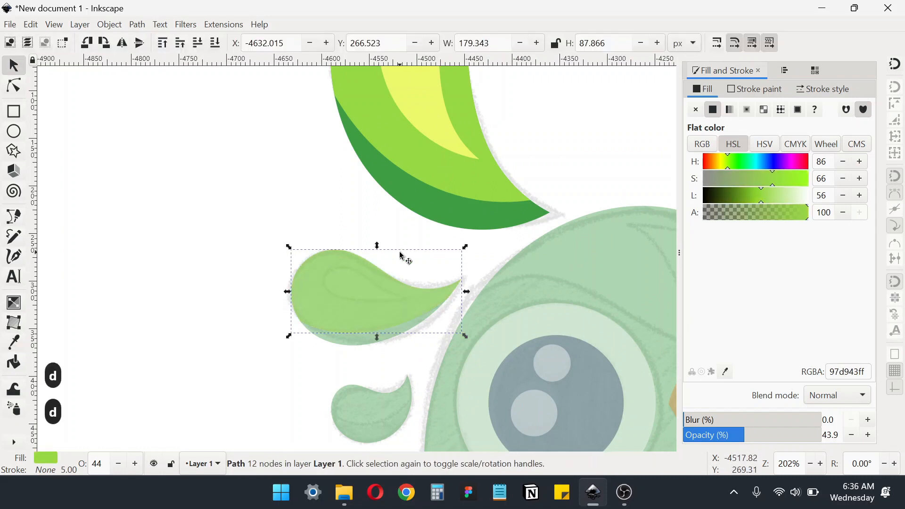
Trace the inner teardrop highlight of the middle feather as a closed Spiro path
key(b)
click(409, 303)
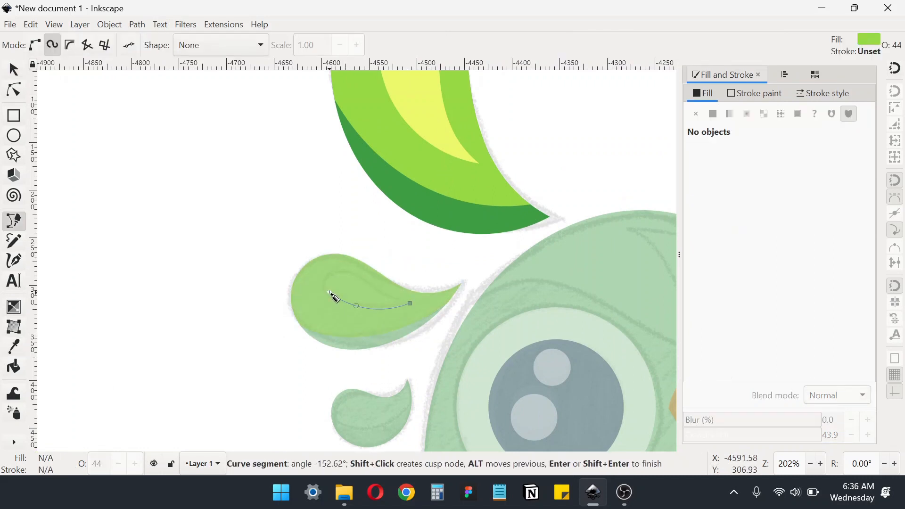
drag(333, 272, 356, 274)
click(361, 277)
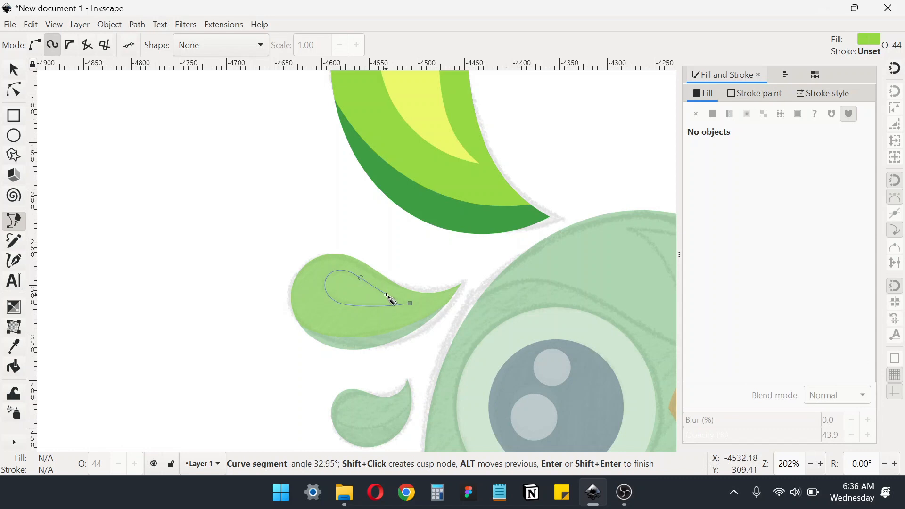
click(410, 303)
Fill the middle feather's teardrop highlight with the pale yellow-green #ebf96a
key(d)
click(438, 121)
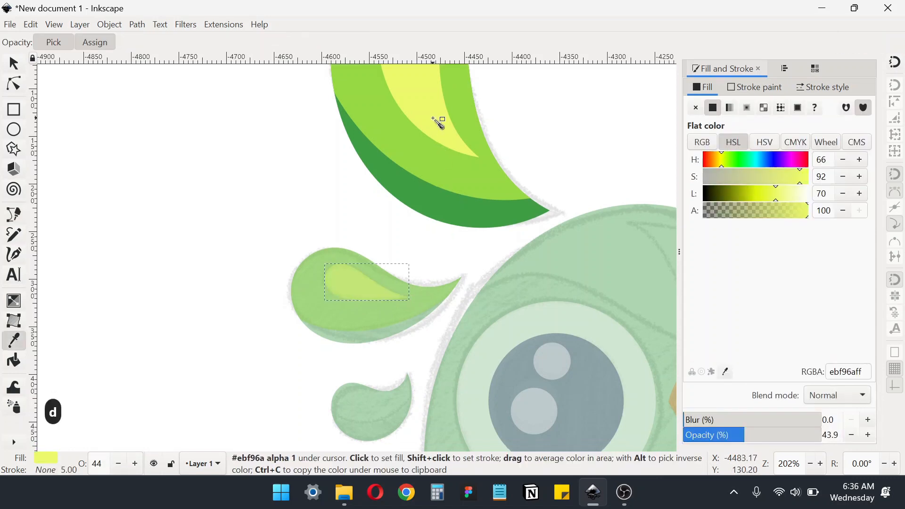
key(d)
Select the three pieces of the middle feather and restore them to 100% opacity
scroll(273, 293, down, 2)
click(12, 70)
drag(222, 256, 384, 323)
key(ctrl+z)
drag(168, 249, 379, 337)
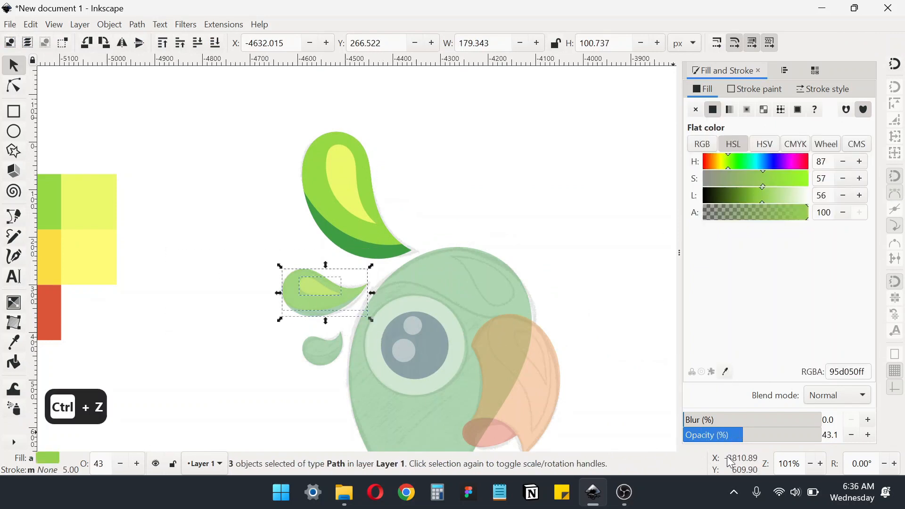
click(218, 334)
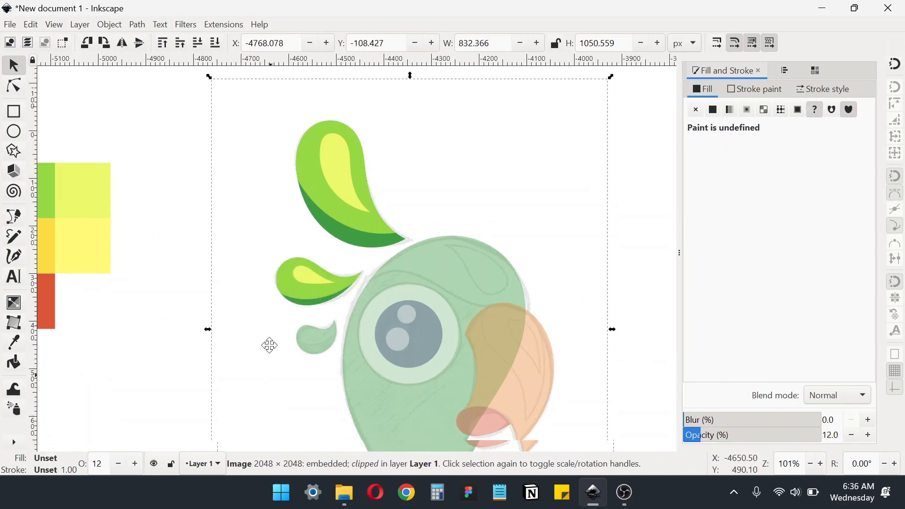
Trace a closed Spiro path over the upper part of the smallest feather, following its sketched shading line
scroll(278, 325, down, 2)
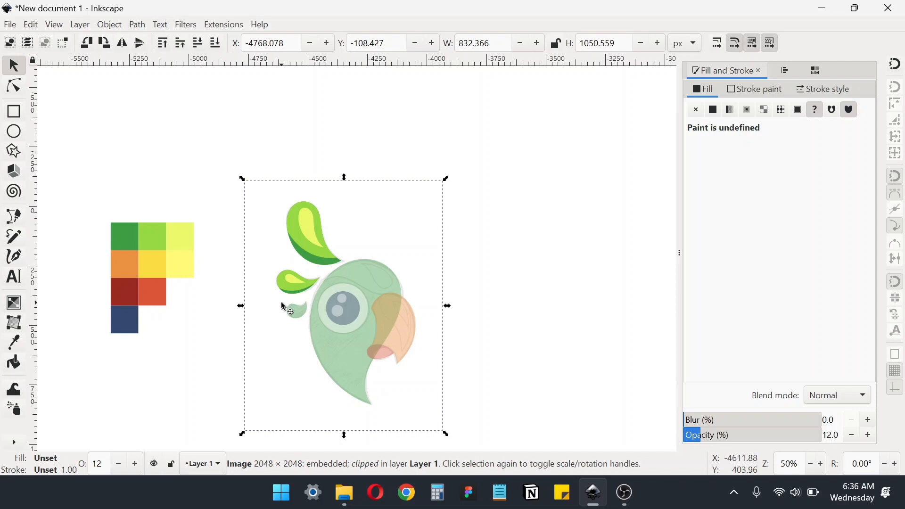
ctrl+scroll(311, 304, up, 5)
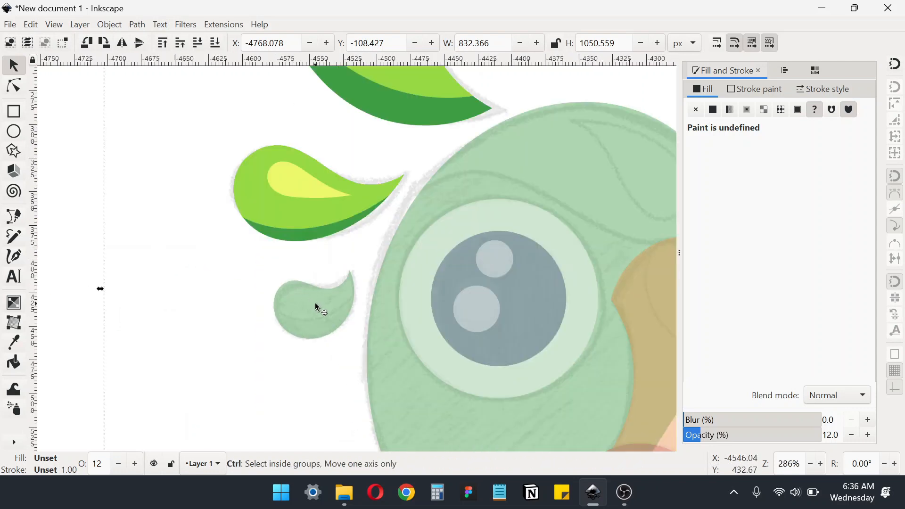
key(b)
click(446, 305)
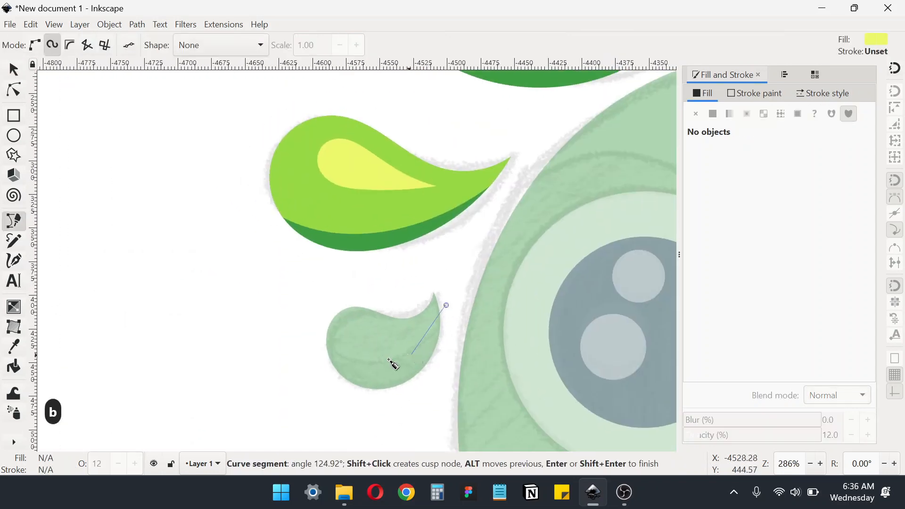
click(301, 323)
click(352, 281)
click(454, 282)
click(447, 306)
Duplicate the smallest feather's base shape and intersect the duplicate with the traced shape
click(14, 68)
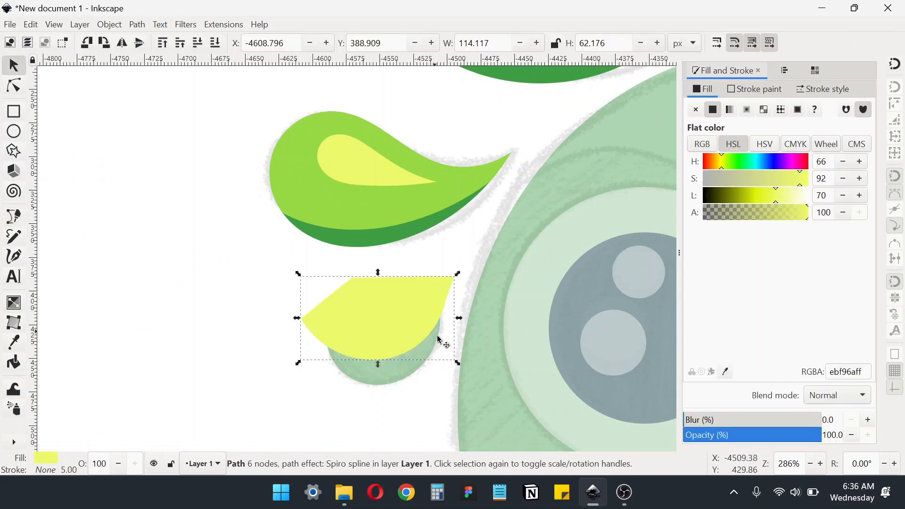
click(420, 380)
key(ctrl+d)
shift+click(396, 293)
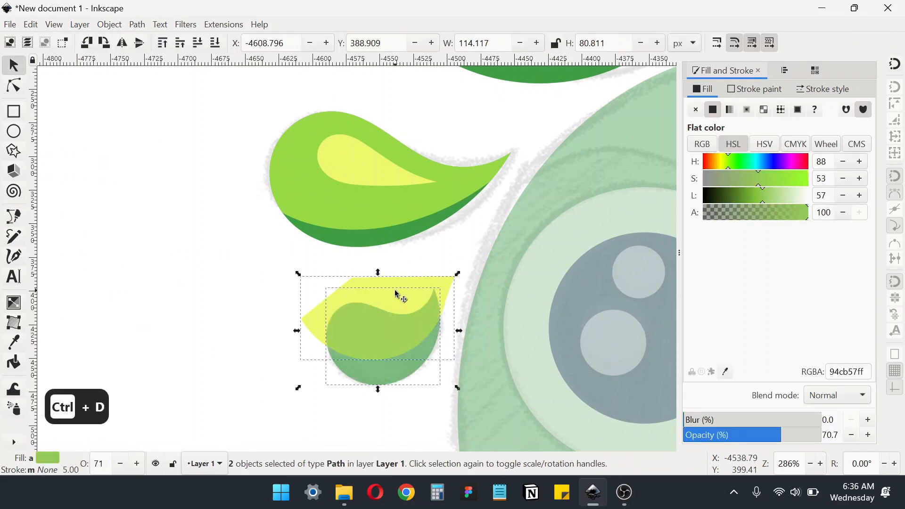
click(137, 24)
click(150, 102)
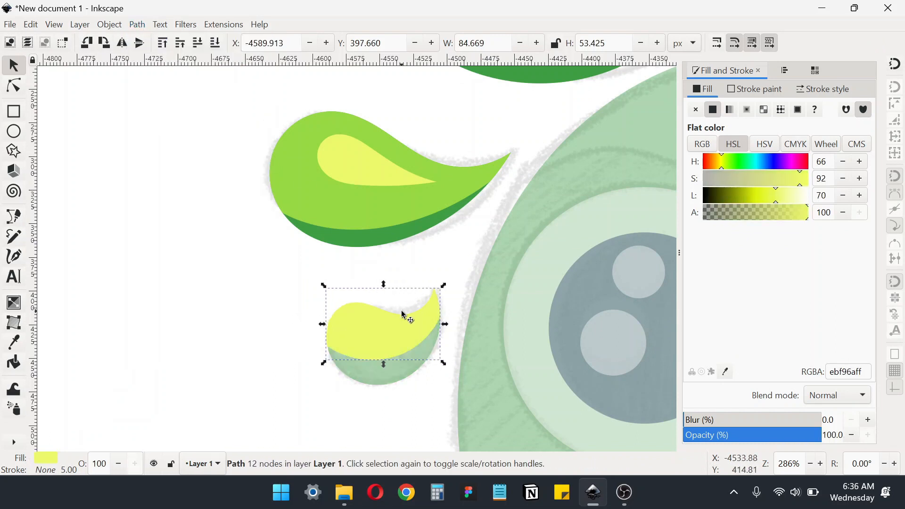
Fill the smallest feather's intersected piece with the light green #97d943 and set both of its pieces to 100% opacity
key(d)
click(370, 212)
key(d)
shift+click(404, 376)
click(764, 436)
drag(764, 436, 822, 436)
scroll(572, 242, down, 4)
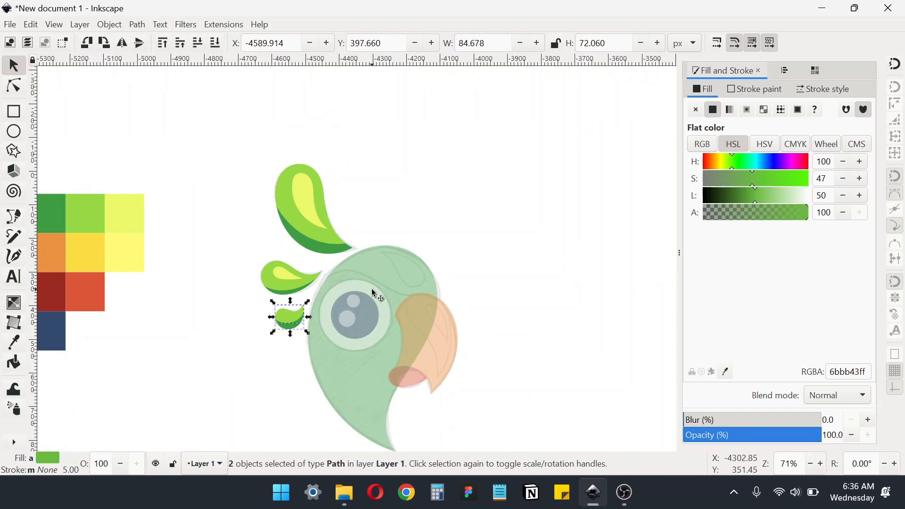
drag(394, 286, 399, 287)
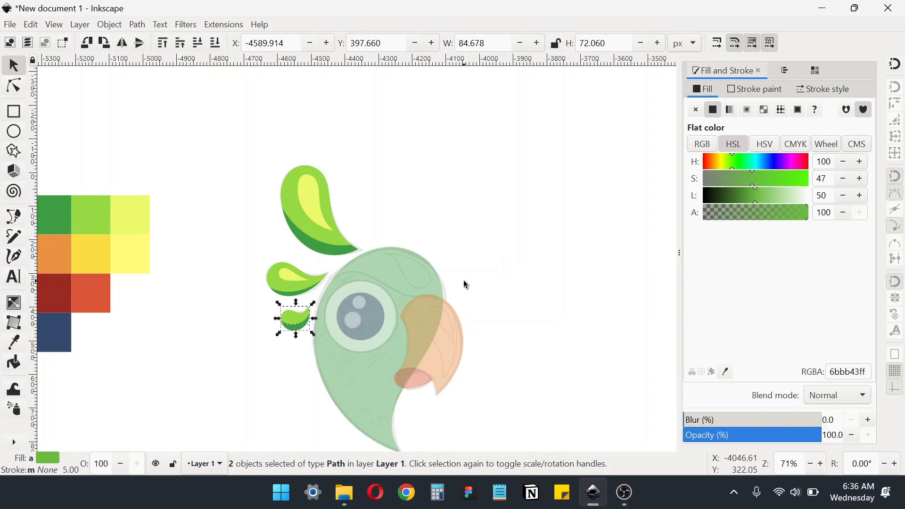
click(434, 247)
Recolor the large feather's dark base with the feather's light green and darken it to a lightness of 44
scroll(332, 252, up, 2)
click(332, 252)
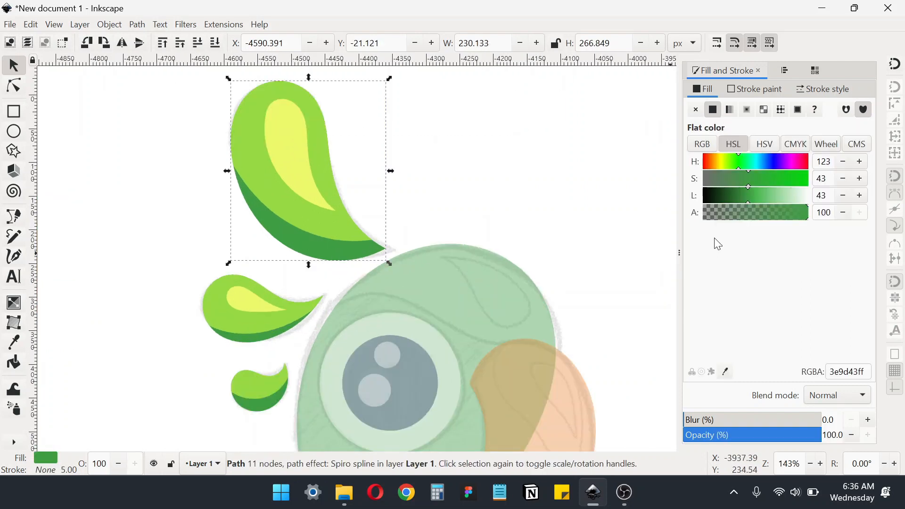
drag(753, 195, 749, 194)
key(d)
click(329, 228)
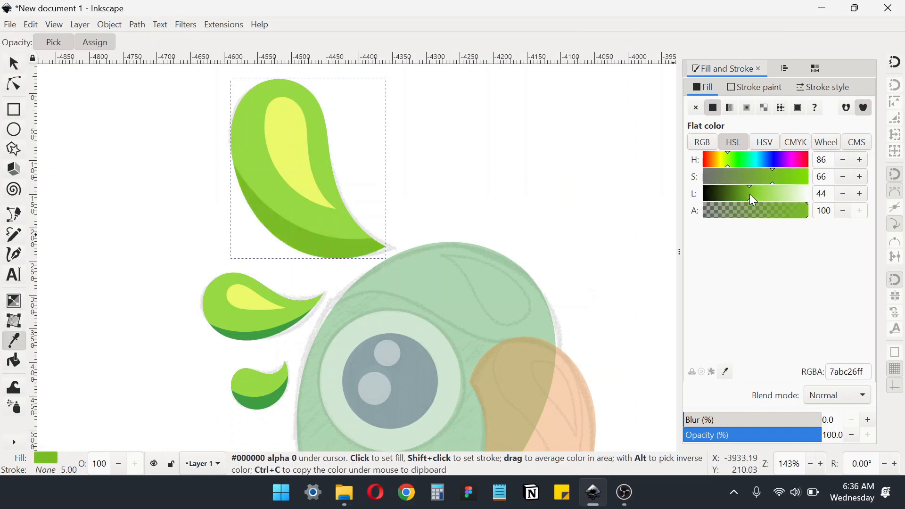
key(s)
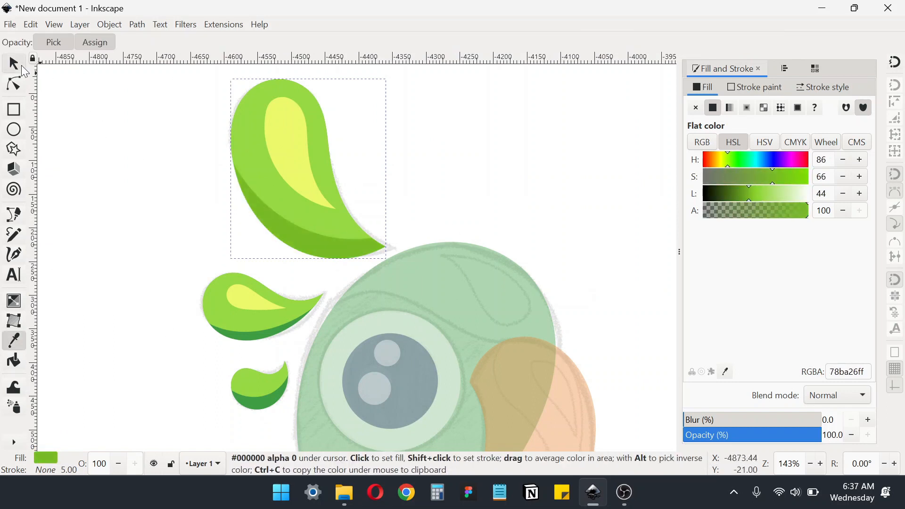
scroll(217, 187, down, 2)
click(408, 190)
Trace a closed Spiro path over the crown of the head, following the sketched wavy line above the eye and past the beak
scroll(352, 322, up, 1)
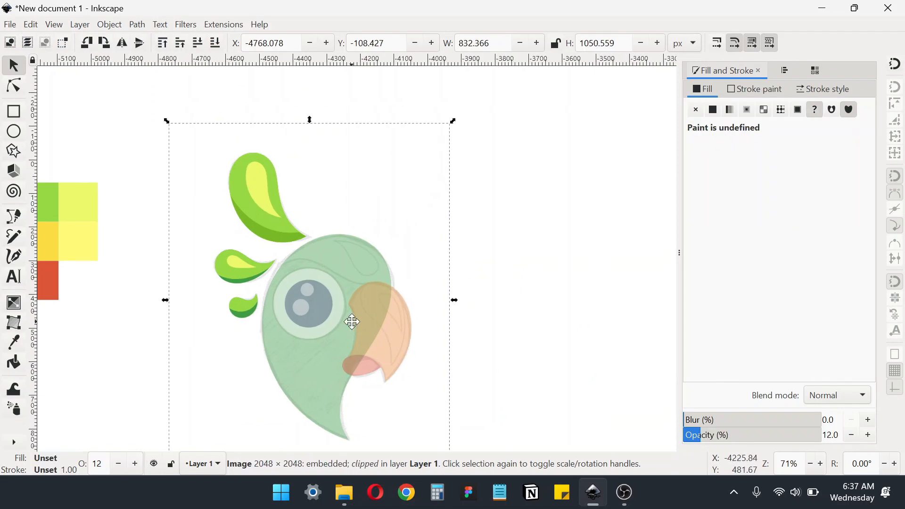
ctrl+scroll(337, 298, up, 2)
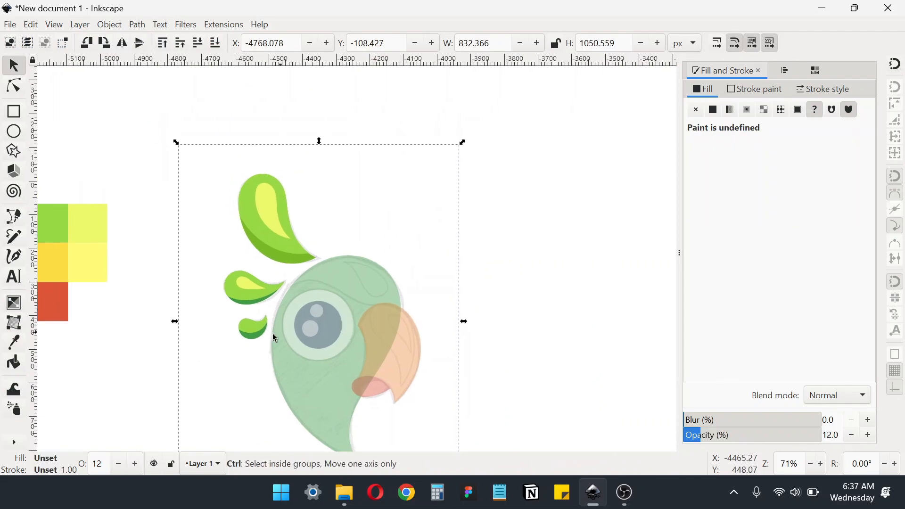
key(b)
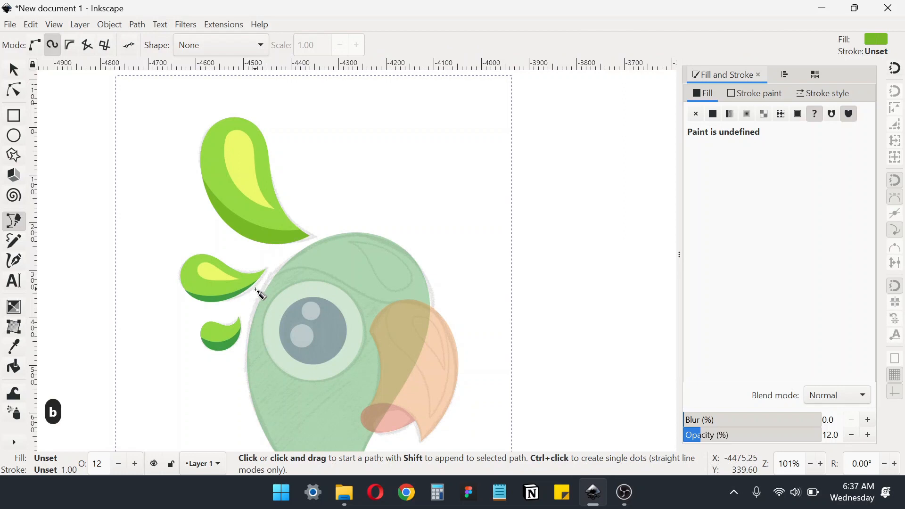
click(256, 288)
click(346, 283)
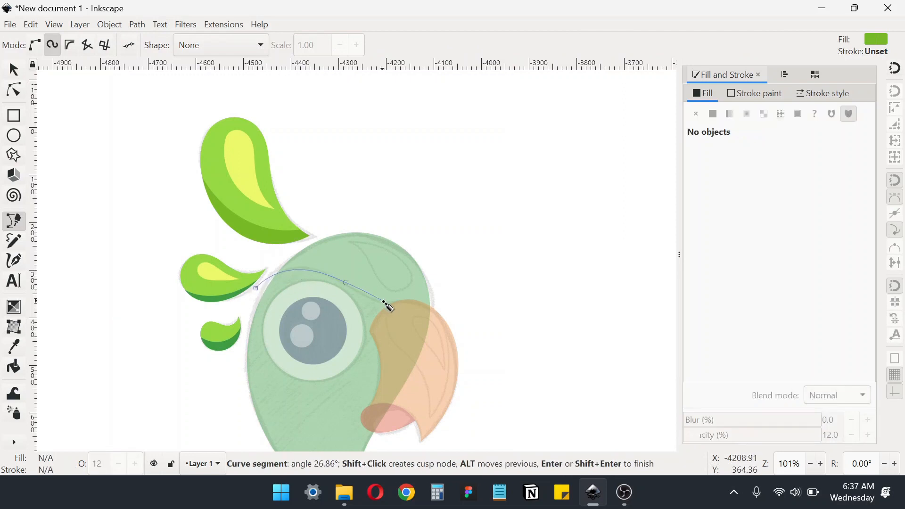
click(385, 305)
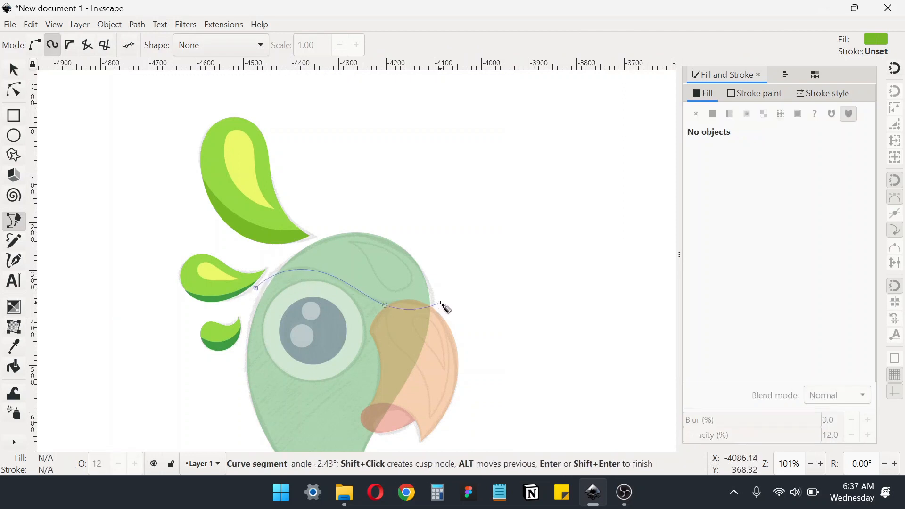
click(441, 304)
click(430, 211)
click(293, 221)
click(256, 288)
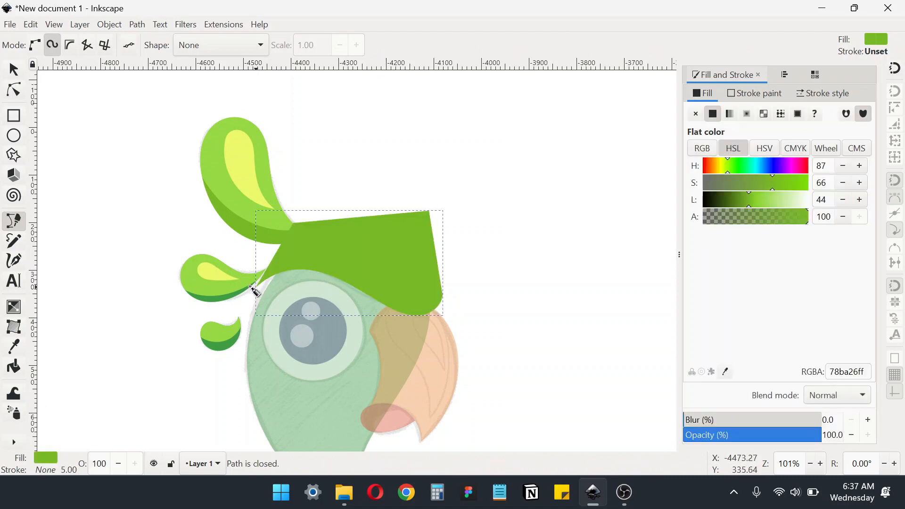
Intersect a duplicate of the head shape with the traced crown shape and lower the resulting piece to about 39% opacity
click(13, 70)
ctrl+click(371, 277)
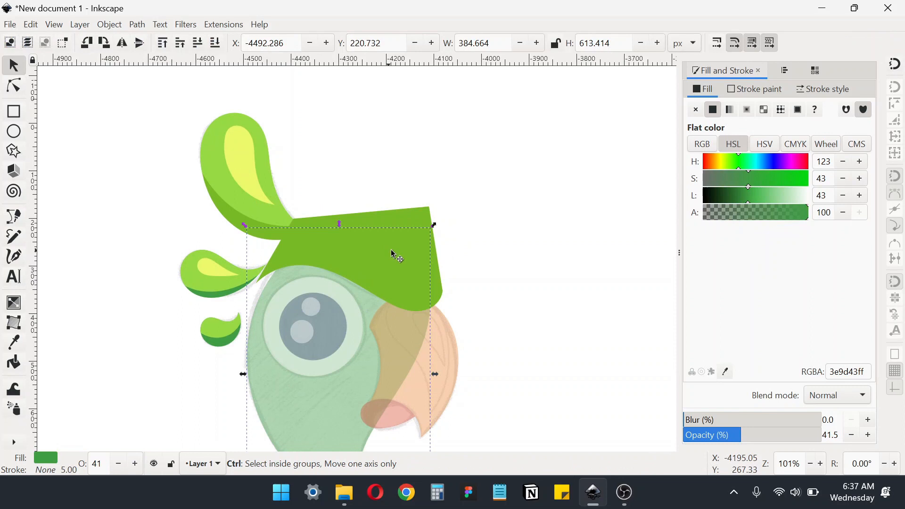
key(ctrl+d)
shift+click(406, 211)
click(137, 25)
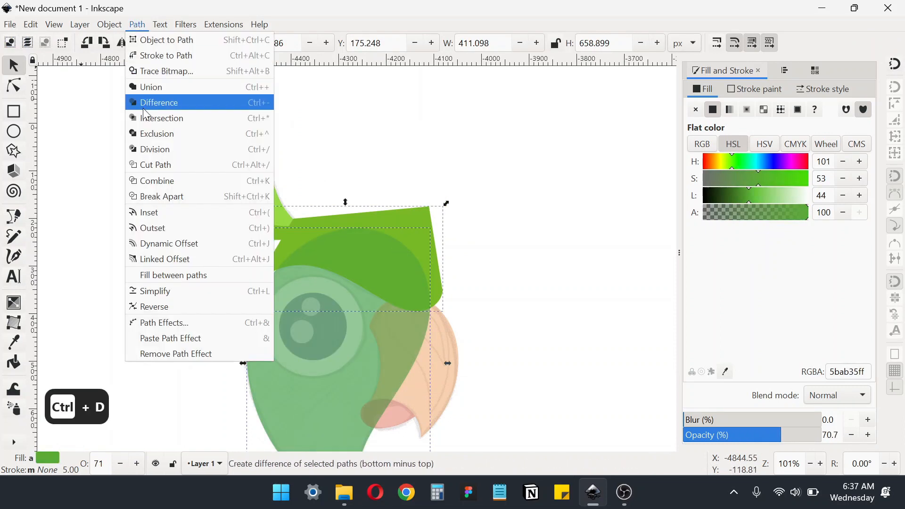
click(148, 118)
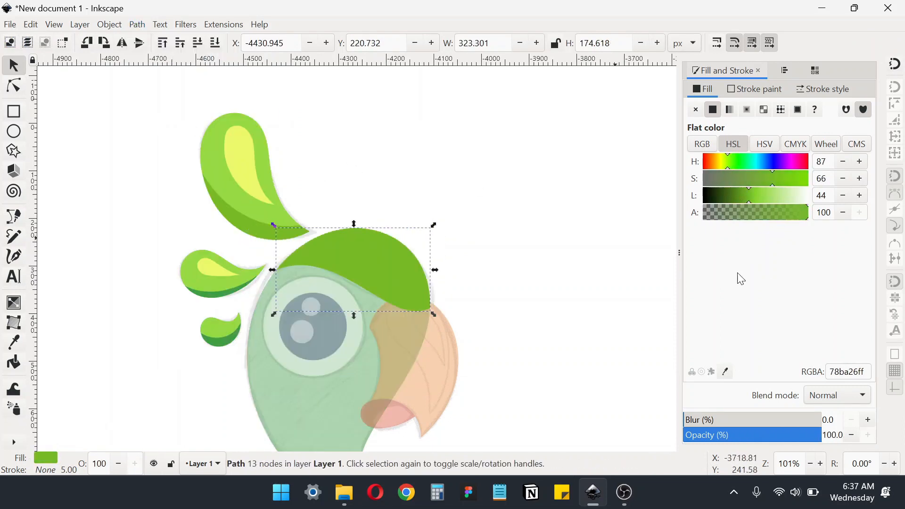
click(760, 435)
click(507, 293)
Trace a closed Spiro teardrop over the sketched highlight on the crown and adjust the node on its upper edge
key(b)
scroll(346, 245, up, 1)
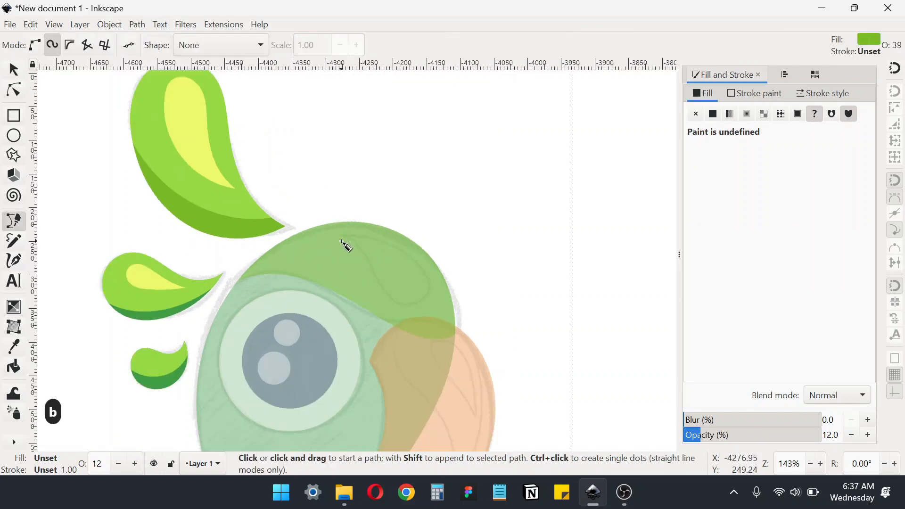
click(341, 236)
click(429, 276)
click(404, 252)
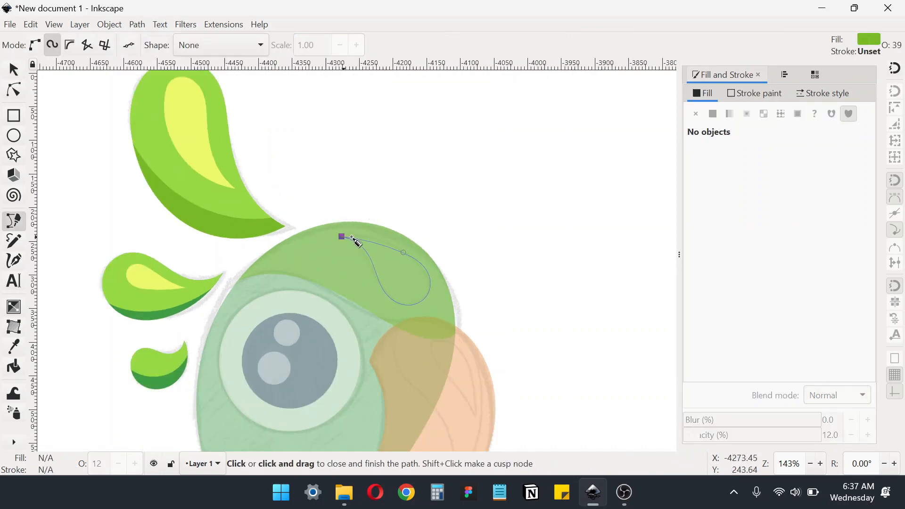
click(343, 236)
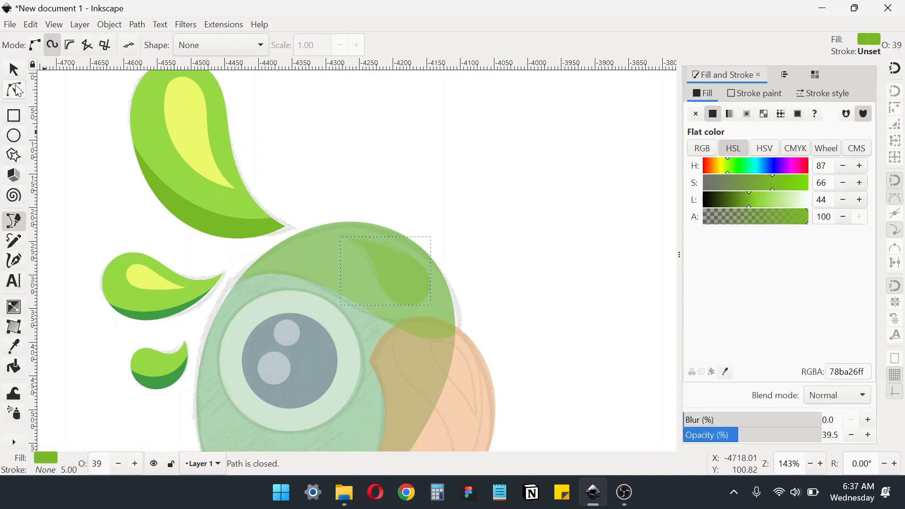
click(13, 90)
drag(403, 249, 384, 236)
Fill the crown highlight with the feather highlight's light yellow #ebf96a and set its opacity to 100%
key(d)
click(193, 127)
key(d)
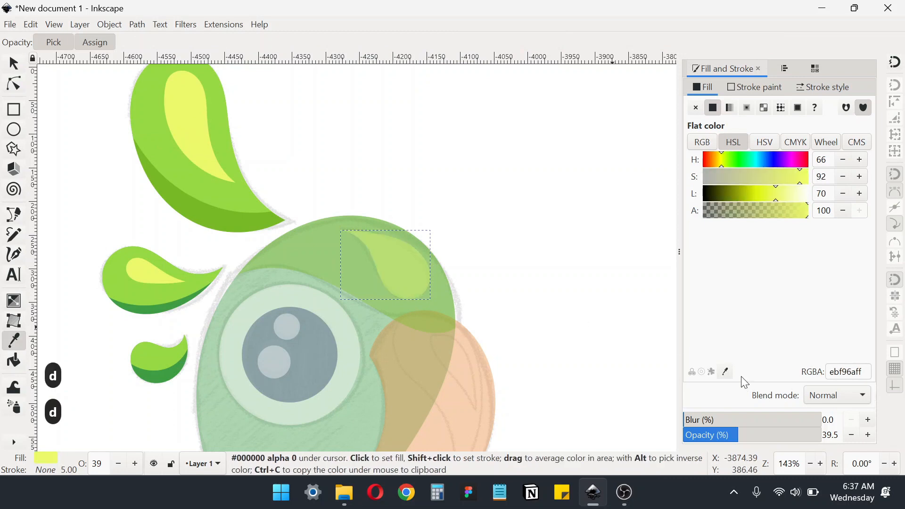
scroll(430, 312, down, 2)
key(s)
drag(735, 434, 899, 442)
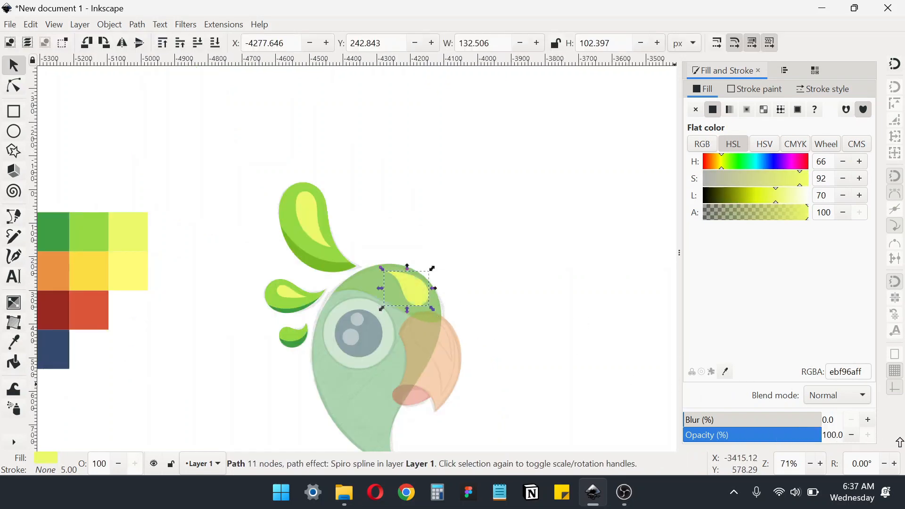
Set the crown shape and the dark green head shape to 100% opacity
click(376, 288)
drag(739, 438, 901, 444)
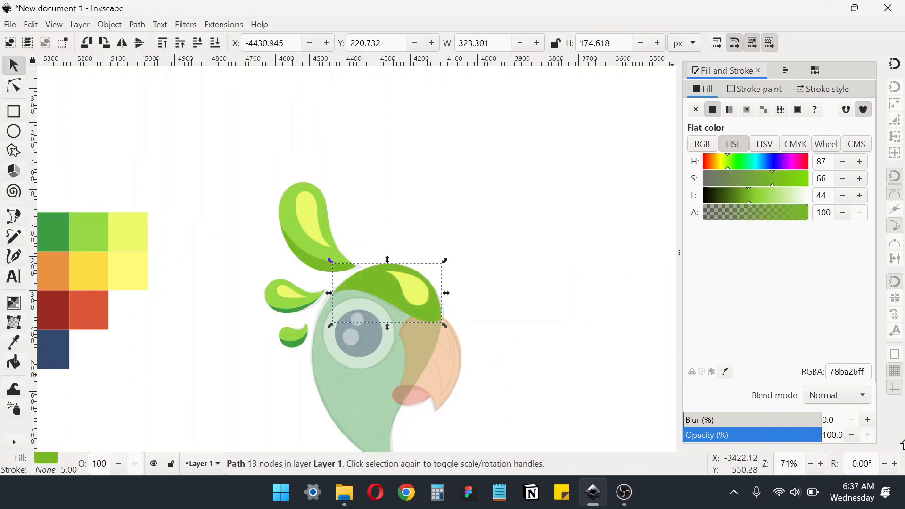
key(Tab)
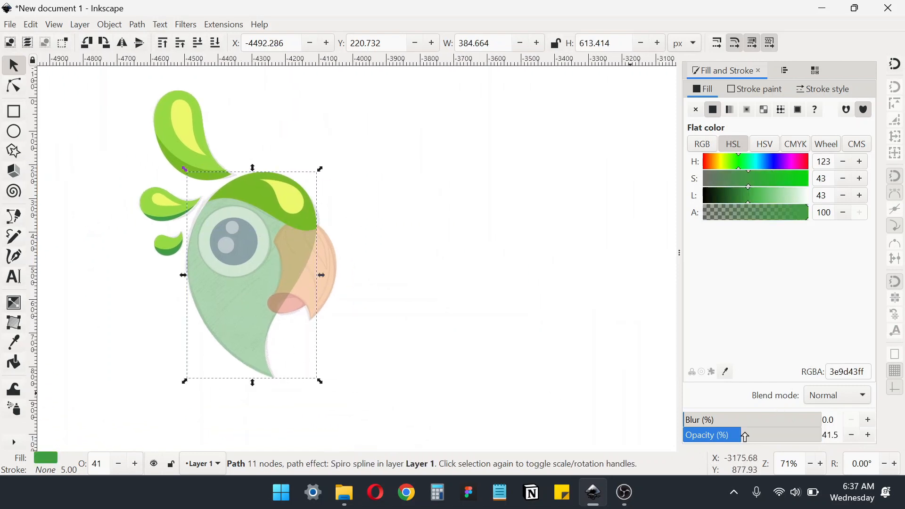
drag(744, 436, 901, 435)
Set all the eye shapes to 100% opacity
scroll(299, 238, left, 7)
drag(197, 202, 418, 285)
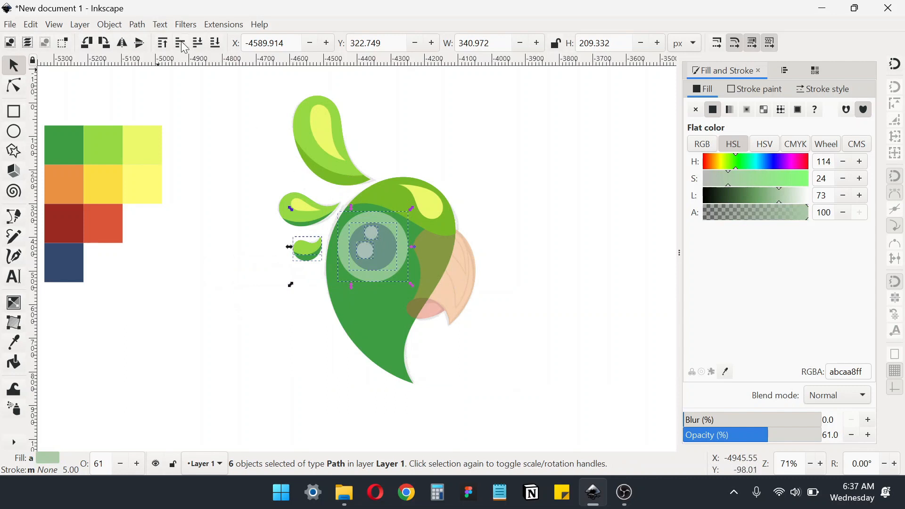
drag(773, 435, 900, 435)
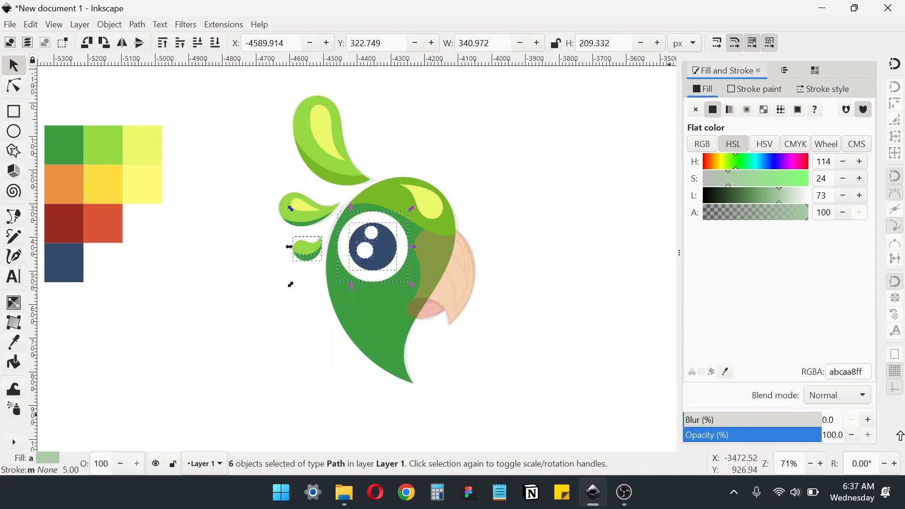
click(586, 316)
drag(501, 307, 469, 349)
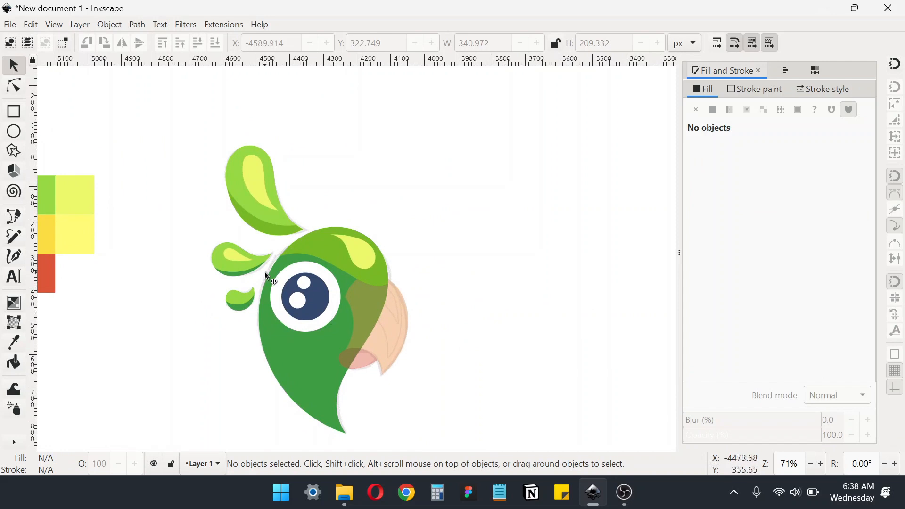
Recolor the crown shape with the large feather's light green
scroll(297, 258, up, 1)
click(311, 245)
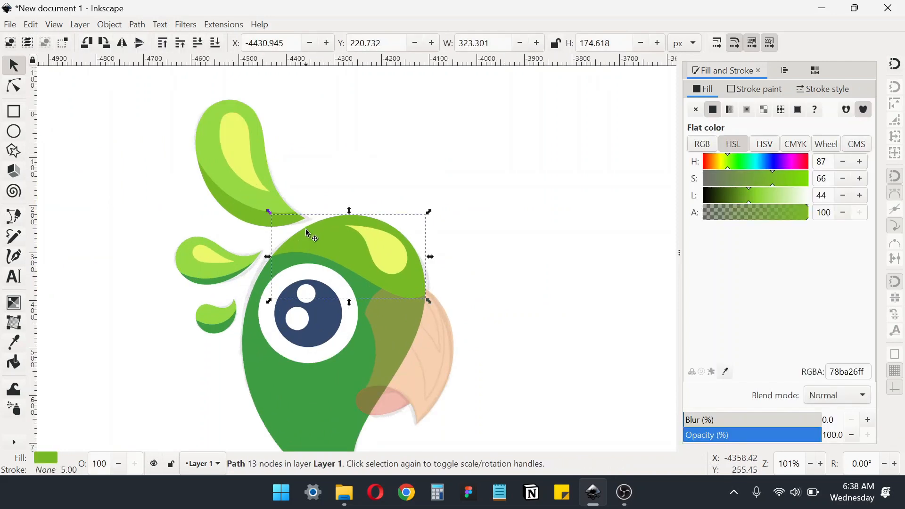
key(d)
click(278, 203)
key(d)
Try recoloring the crown highlight and both feather highlights with the palette's light green, raised to a lightness of 81
click(390, 254)
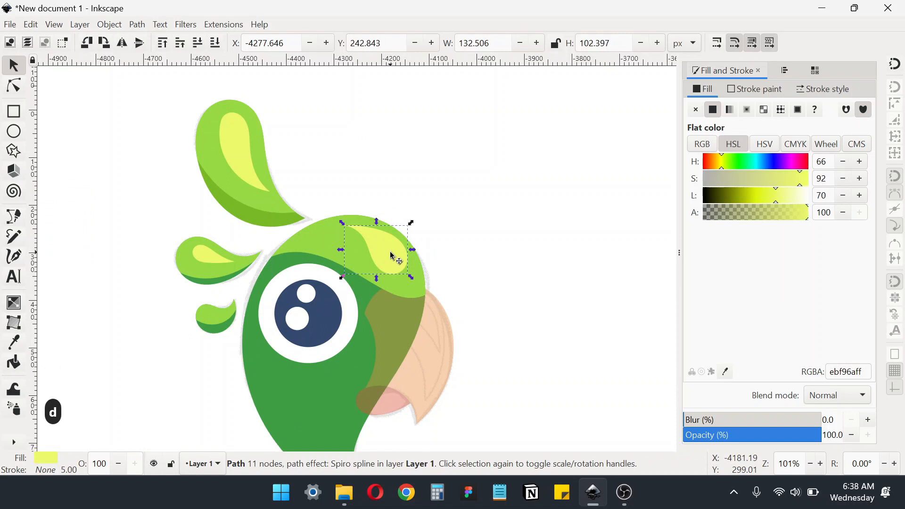
shift+click(239, 137)
shift+click(229, 259)
scroll(311, 226, up, 3)
scroll(311, 226, left, 2)
scroll(439, 208, down, 1)
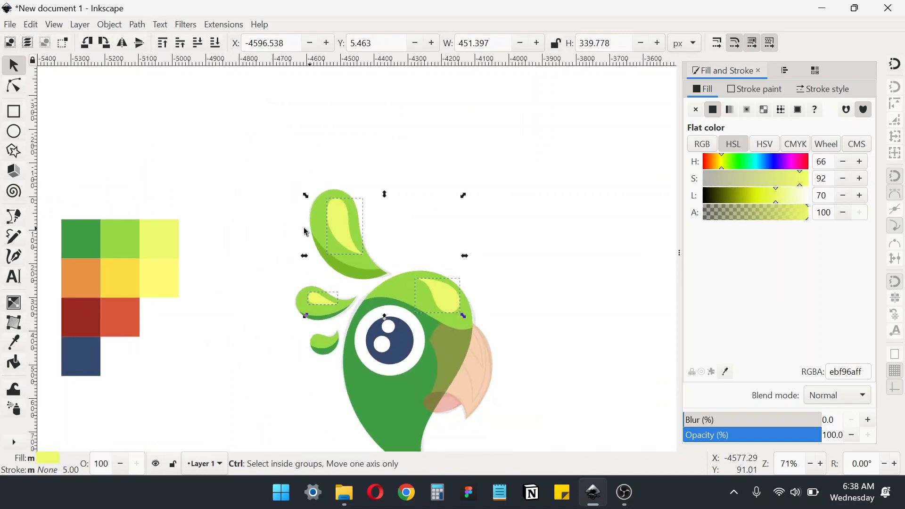
key(d)
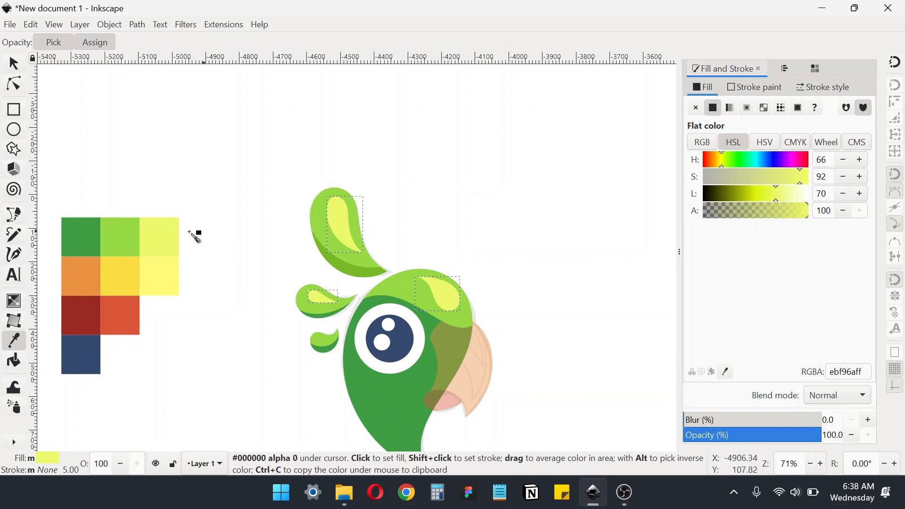
click(116, 241)
drag(766, 194, 788, 192)
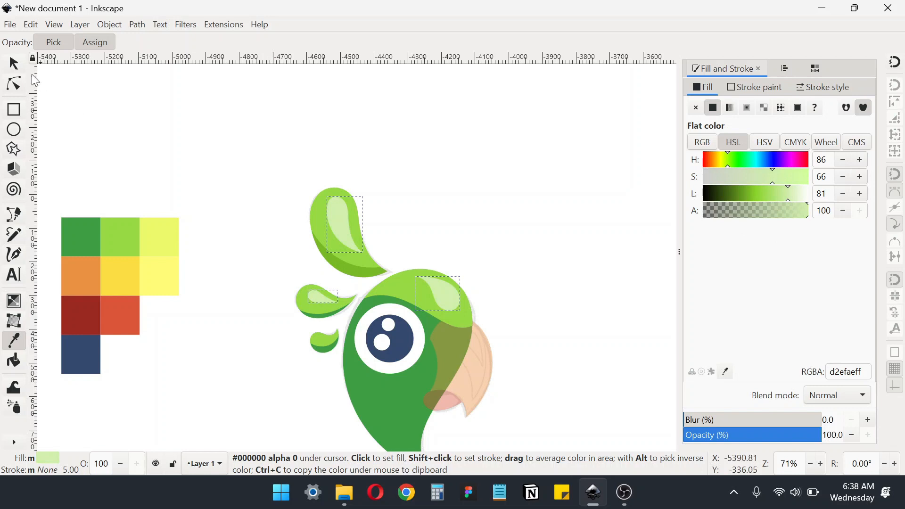
Refill the crown and feather highlights with the palette's light yellow #ebf96a
key(s)
scroll(178, 207, down, 2)
key(d)
click(180, 212)
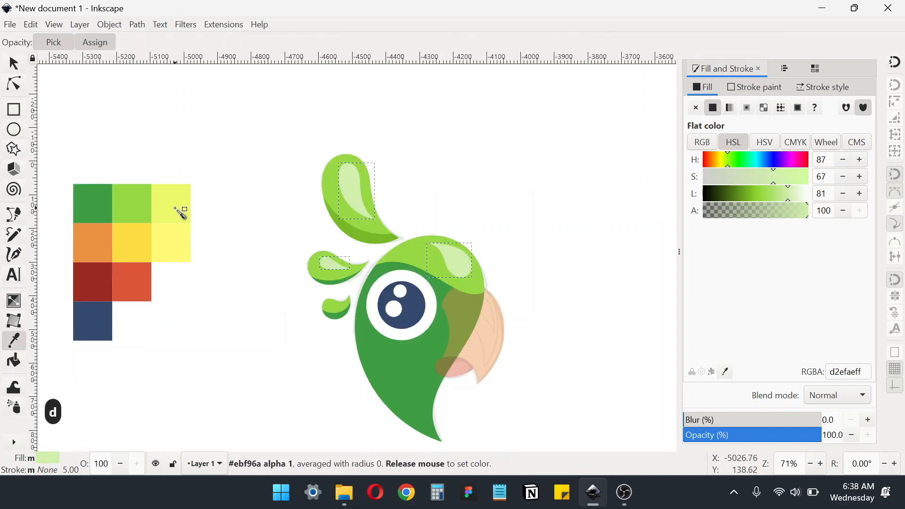
key(s)
click(221, 222)
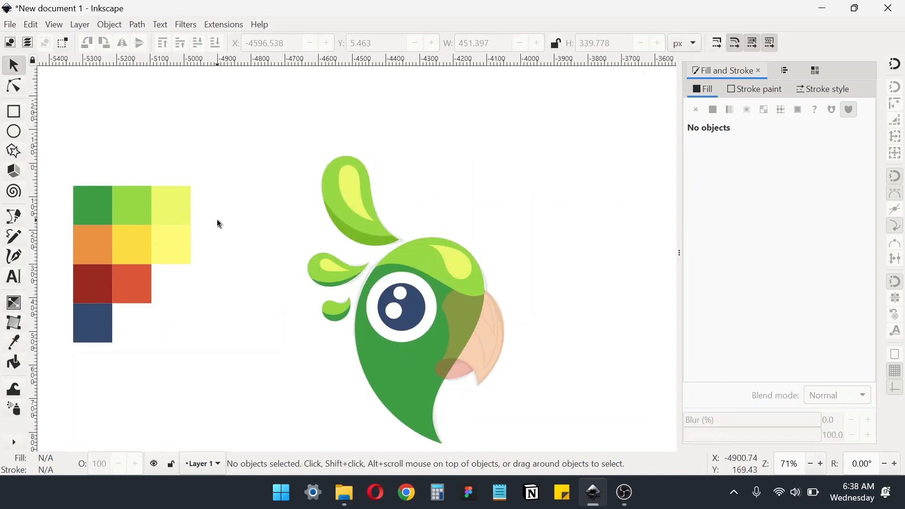
Lower the dark green head shape's opacity to about 45% to reveal the sketch beneath
scroll(458, 266, up, 1)
scroll(458, 267, down, 2)
scroll(471, 316, up, 1)
drag(495, 344, 466, 296)
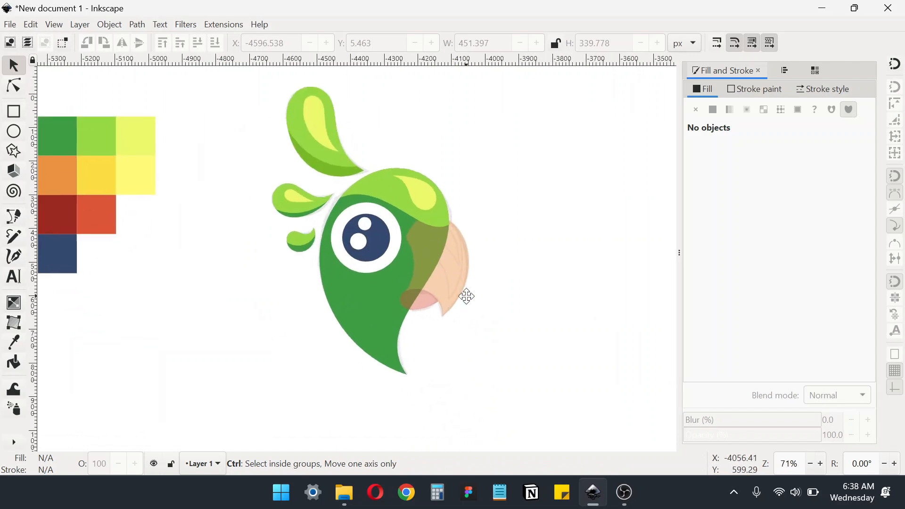
click(354, 326)
drag(765, 435, 748, 434)
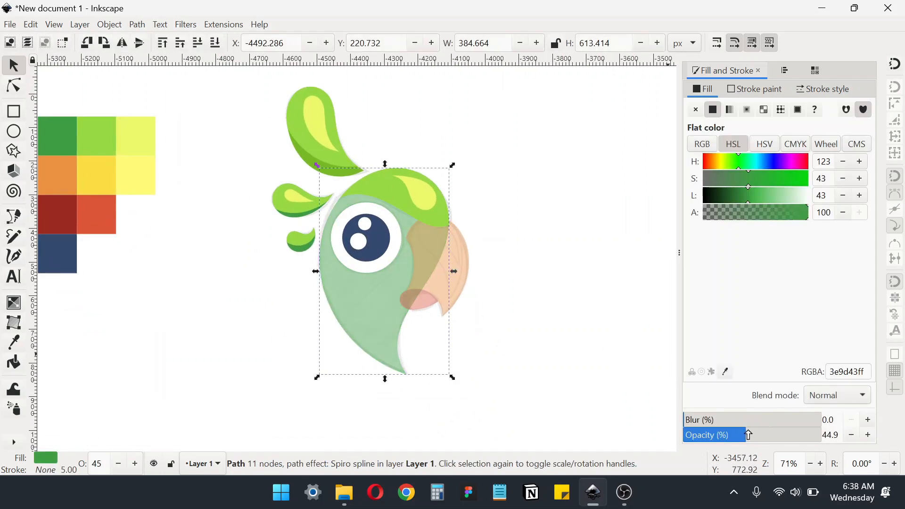
Trace a closed Spiro path over the large sketched shape inside the beak, from near its tip up to the crown
scroll(503, 304, up, 1)
click(432, 238)
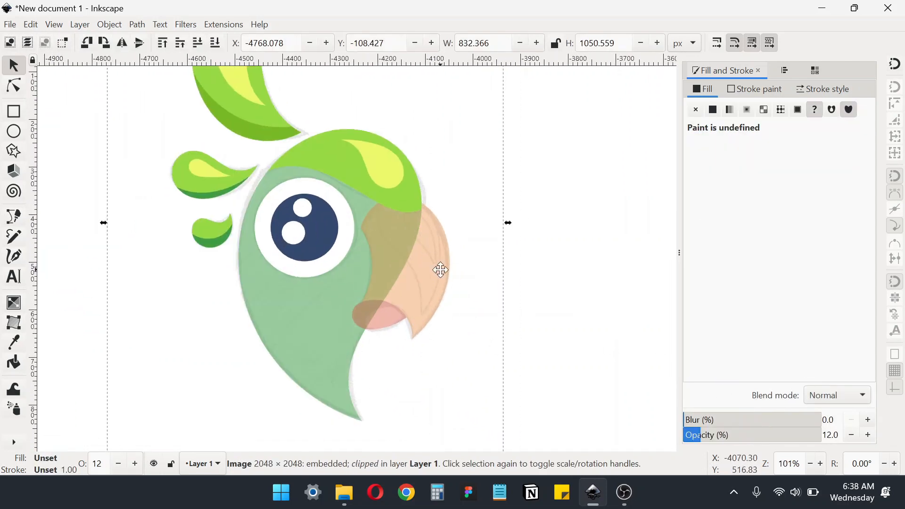
key(b)
scroll(393, 292, up, 1)
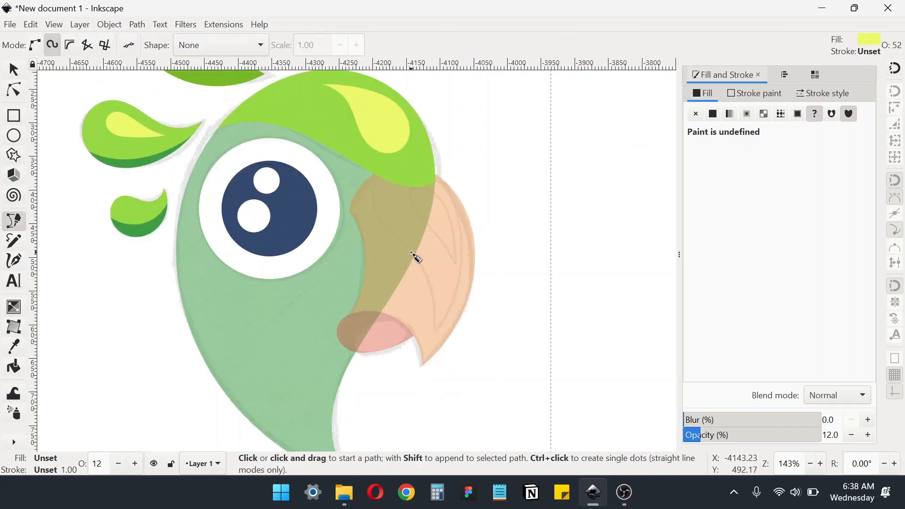
click(434, 329)
click(424, 269)
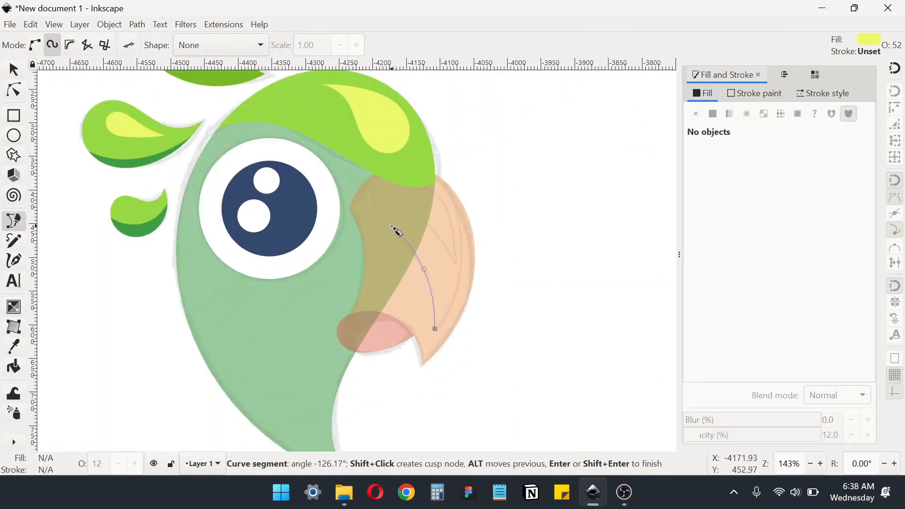
click(381, 177)
click(422, 176)
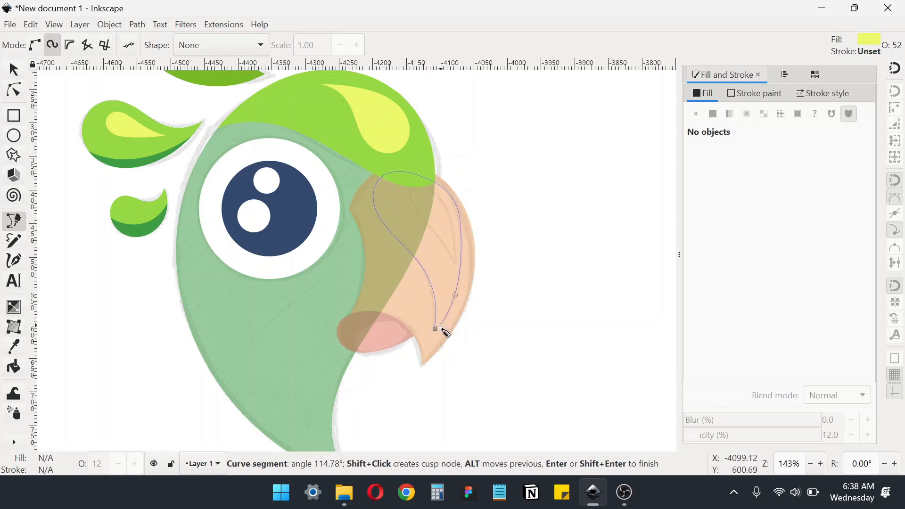
click(435, 329)
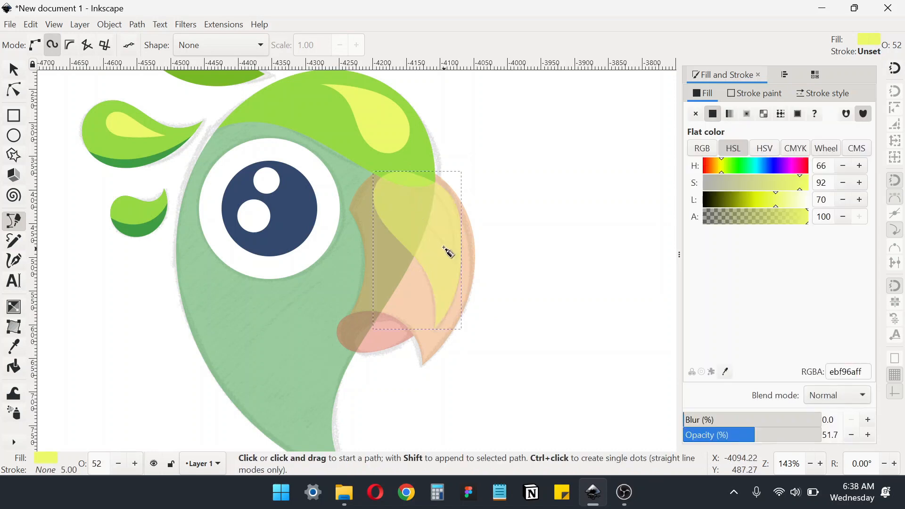
Trace a small closed Spiro teardrop over the sketched highlight inside the larger beak shape
click(452, 261)
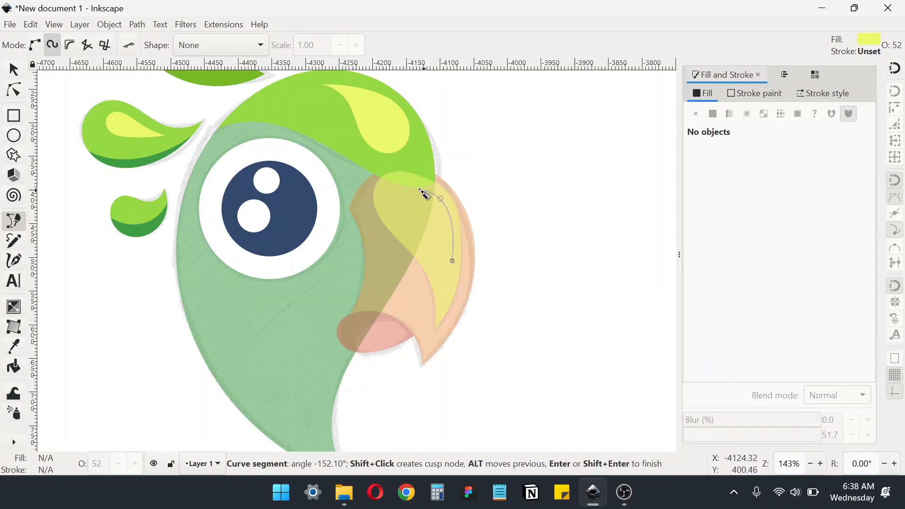
click(410, 202)
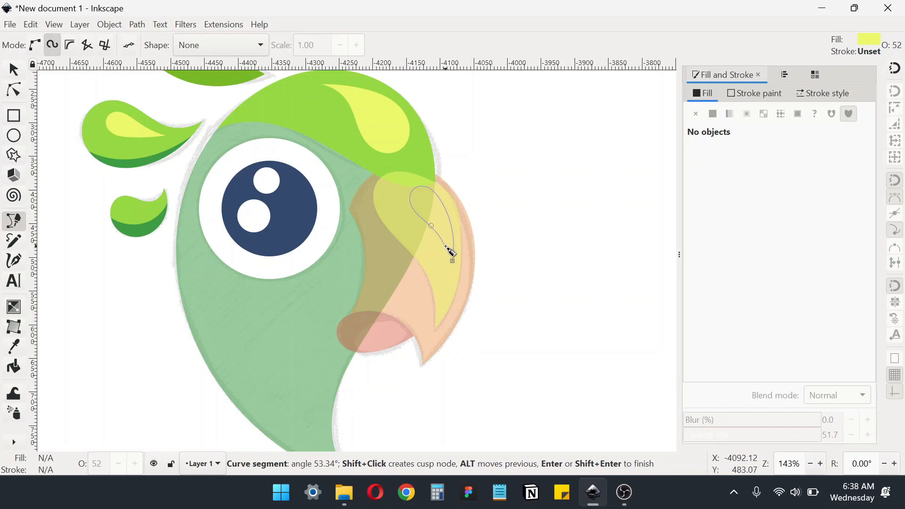
click(445, 245)
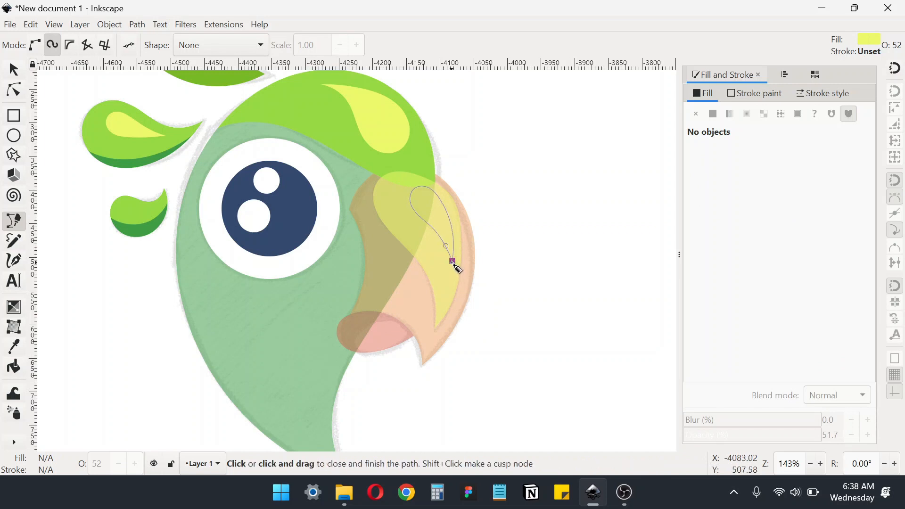
click(453, 260)
click(14, 68)
Fill the larger traced beak shape with the palette's golden yellow
scroll(432, 241, down, 3)
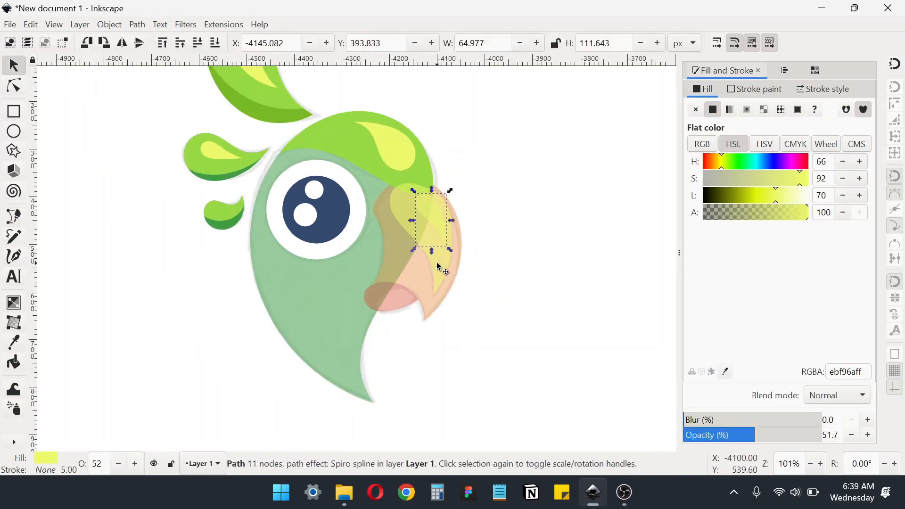
scroll(431, 241, up, 1)
click(456, 237)
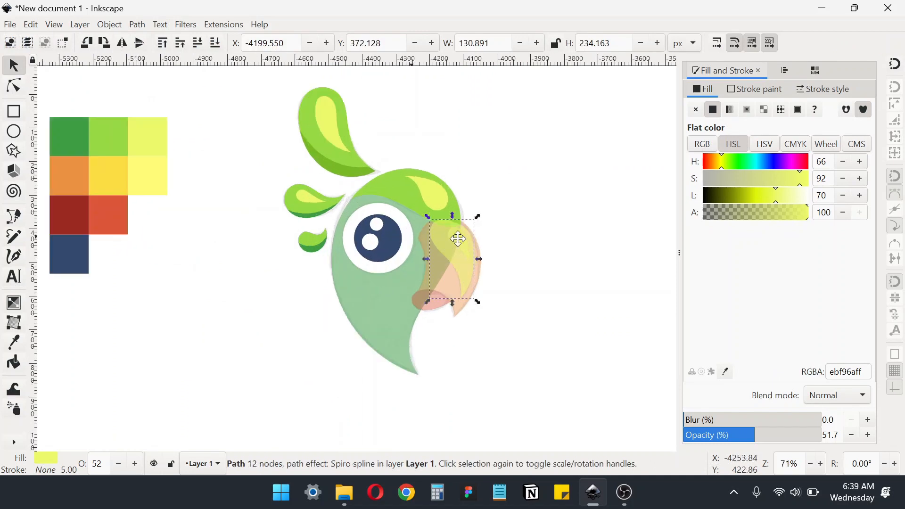
scroll(330, 207, left, 3)
key(d)
click(173, 178)
key(d)
Fill the small beak highlight with the palette's pale yellow #fffb77
click(525, 246)
key(d)
click(206, 175)
key(d)
Trace a closed path over the tongue's rear and upper part, following the sketched curve across the tongue
scroll(518, 322, up, 4)
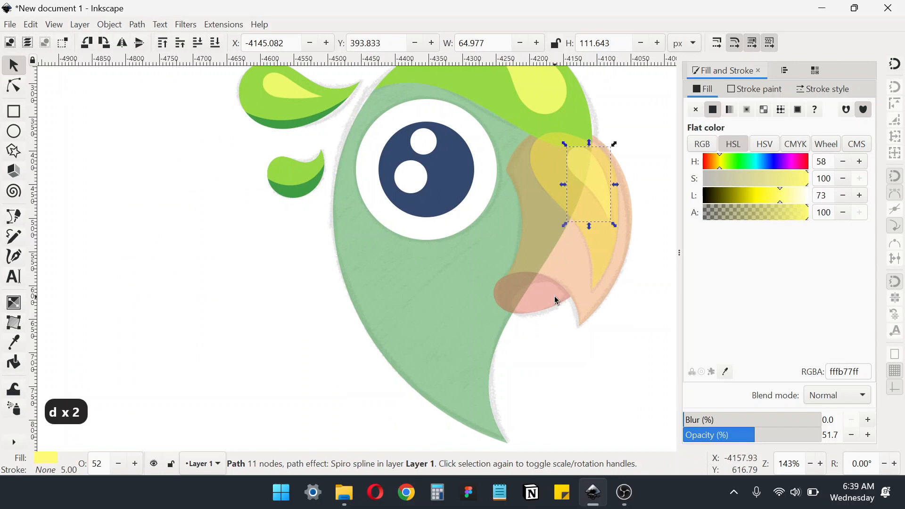
key(b)
click(602, 294)
click(505, 292)
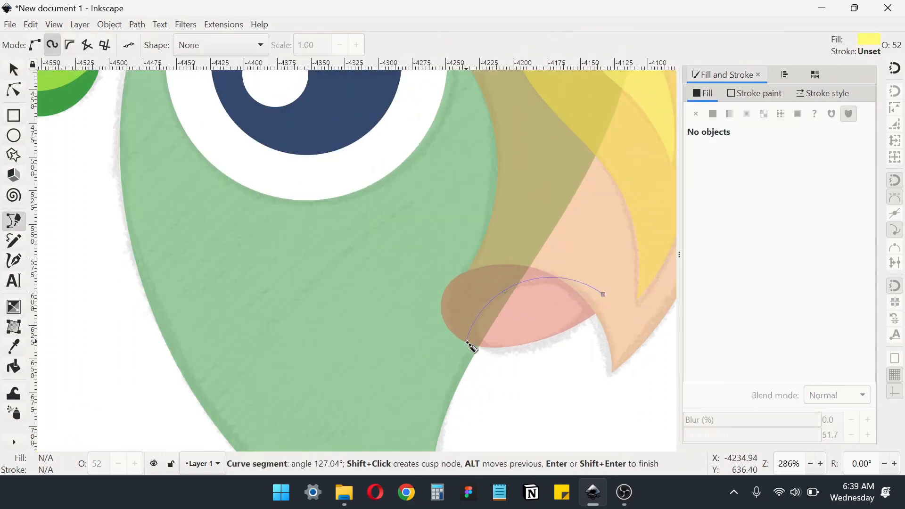
click(469, 353)
click(408, 335)
click(408, 255)
click(542, 249)
click(614, 272)
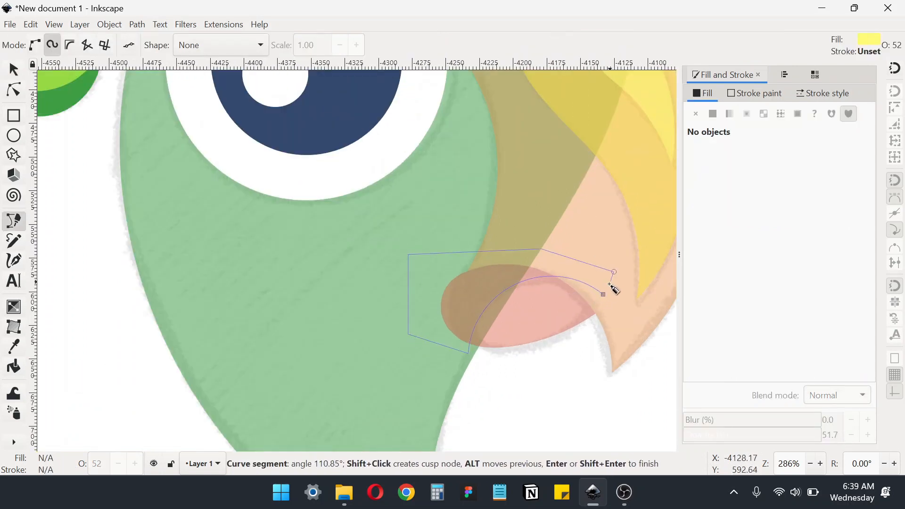
click(603, 295)
click(14, 70)
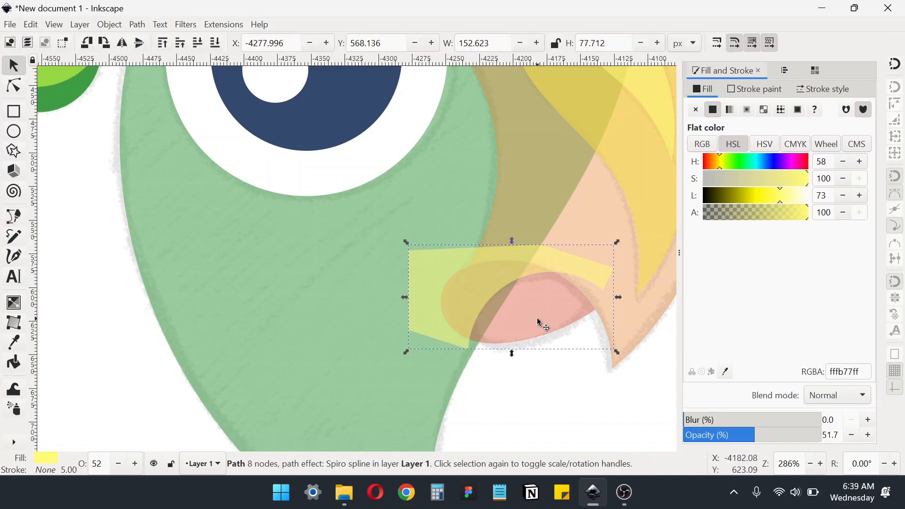
Duplicate the tongue shape and intersect the duplicate with the traced shape
click(536, 318)
key(ctrl+d)
shift+click(434, 273)
click(137, 24)
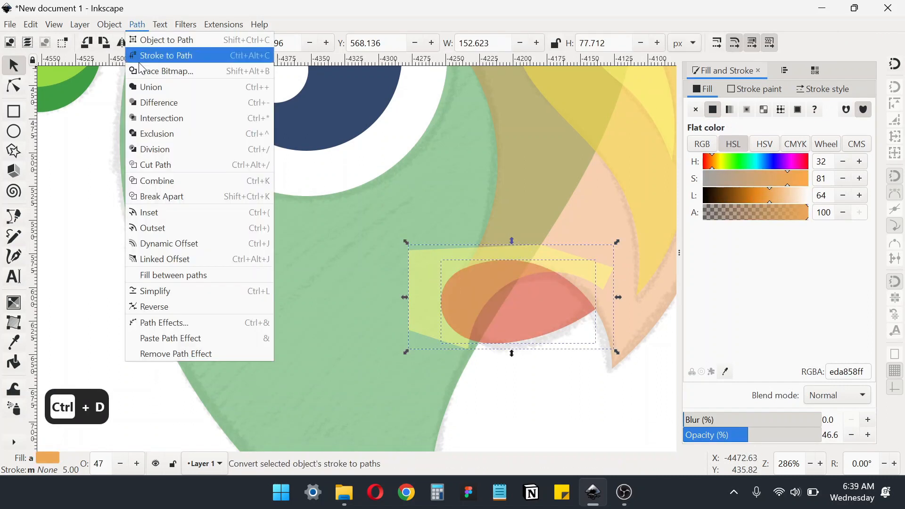
click(155, 102)
Fill the tongue's intersected piece with the palette's dark red #9a2922
ctrl+scroll(414, 189, down, 3)
scroll(162, 190, left, 3)
key(d)
click(129, 188)
key(d)
ctrl+scroll(364, 245, down, 2)
ctrl+scroll(364, 245, up, 1)
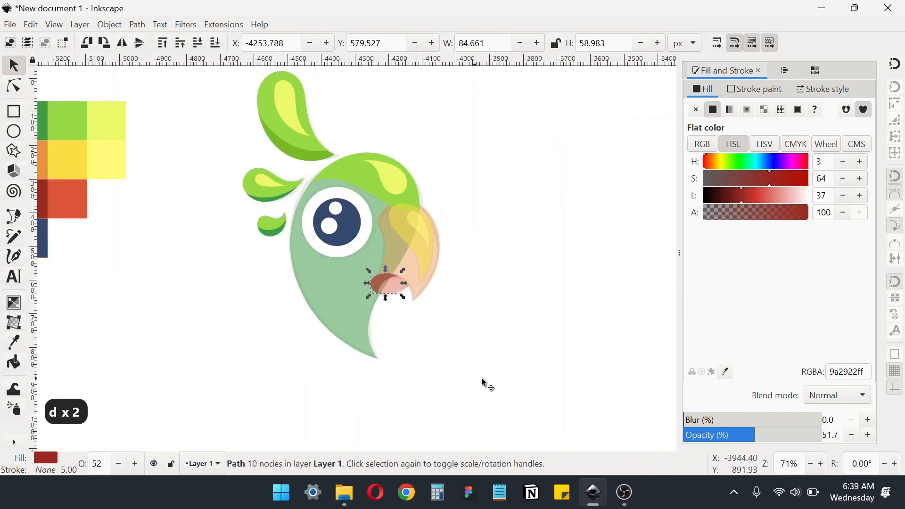
Set the opacity of all the parrot's shapes together to 100%
drag(638, 361, 439, 341)
drag(195, 90, 203, 71)
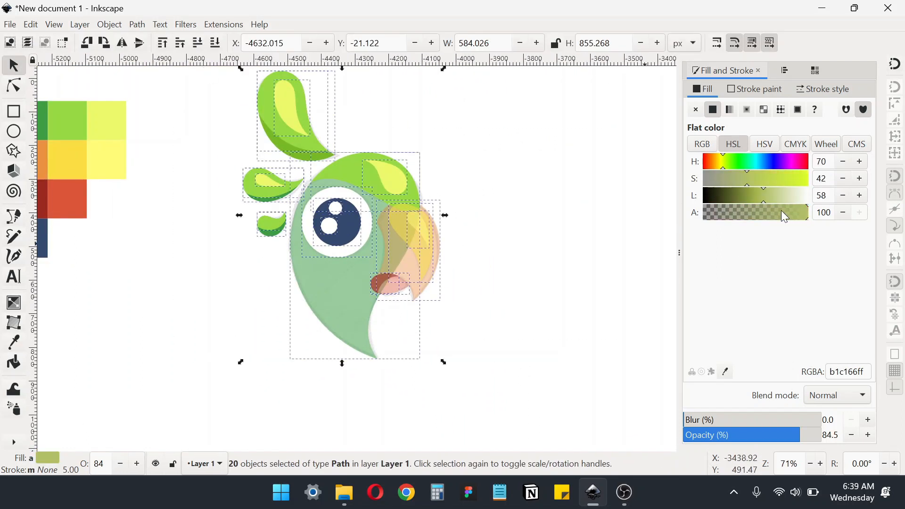
drag(803, 434, 820, 434)
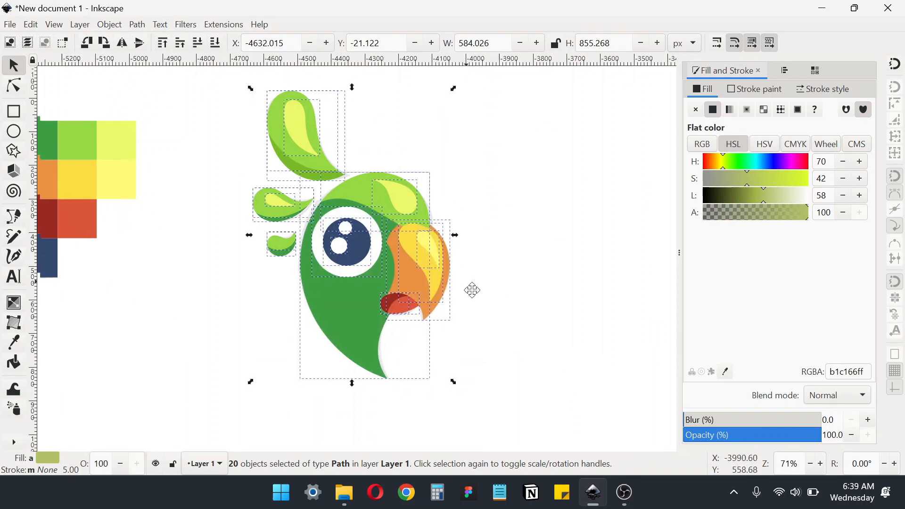
ctrl+scroll(470, 289, down, 2)
click(583, 323)
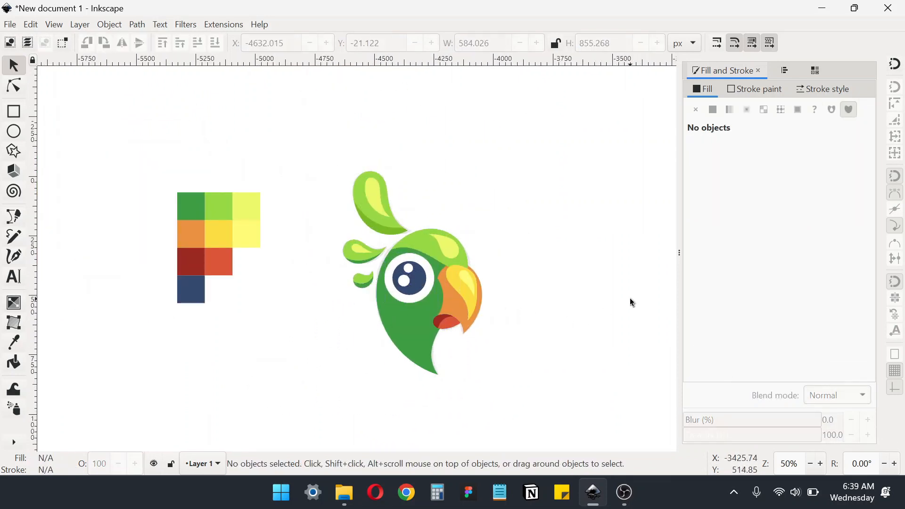
Reshape the head highlight by adjusting the two nodes along its lower inner edge
ctrl+scroll(443, 245, up, 2)
ctrl+click(468, 259)
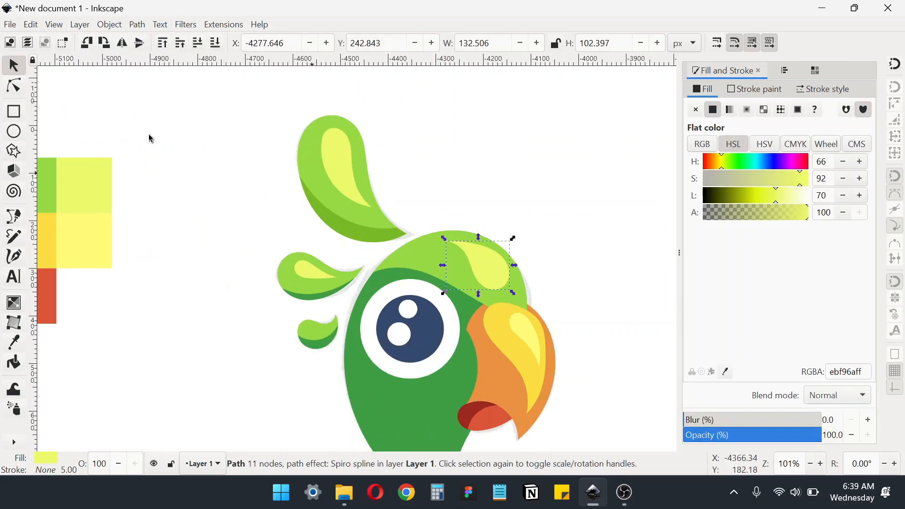
click(14, 86)
scroll(518, 269, up, 1)
drag(415, 232, 431, 245)
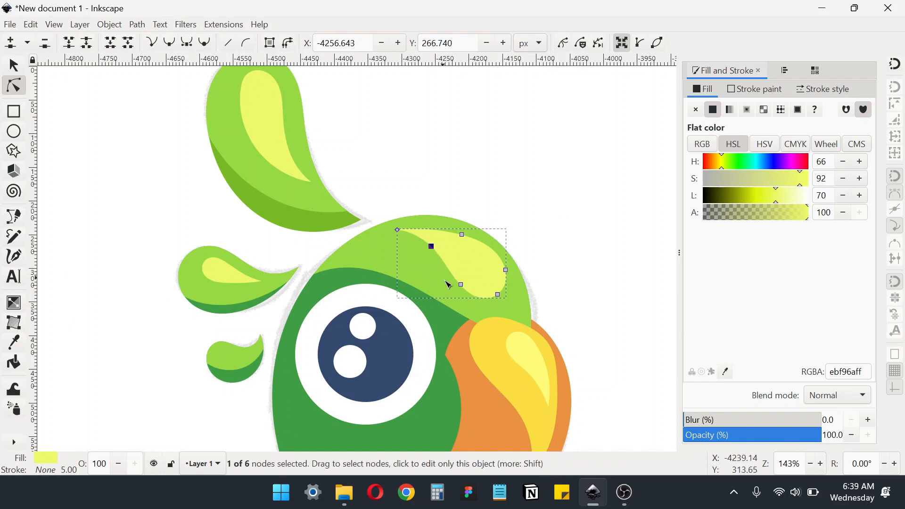
drag(460, 285, 464, 281)
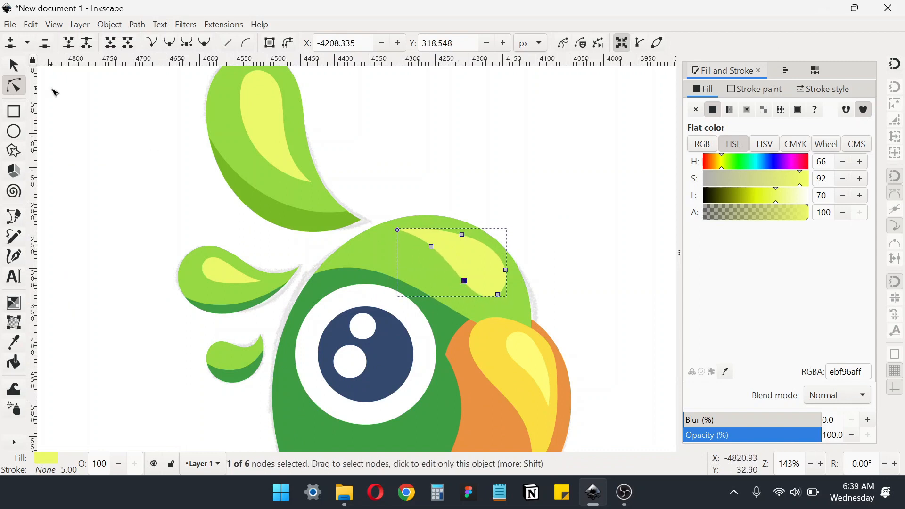
click(14, 65)
Give the dark green face shape a linear gradient fill
scroll(360, 304, down, 2)
ctrl+click(384, 328)
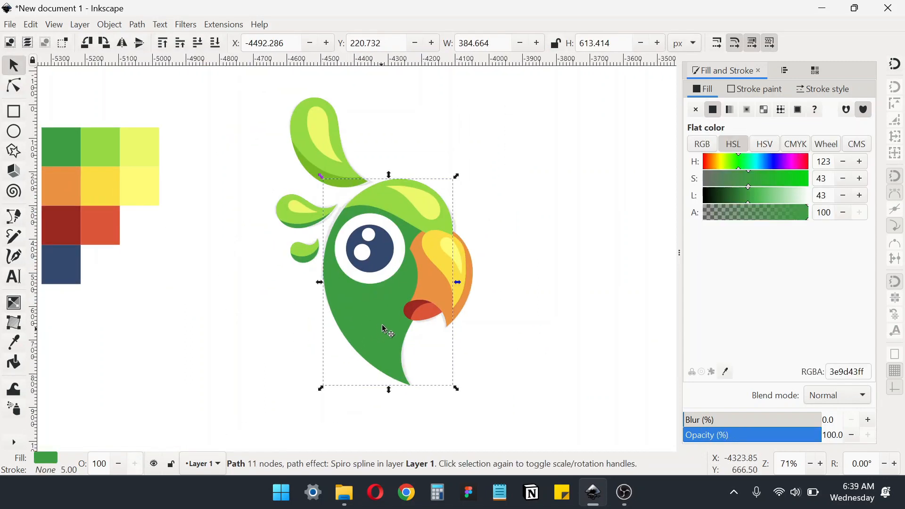
scroll(384, 328, up, 2)
key(d)
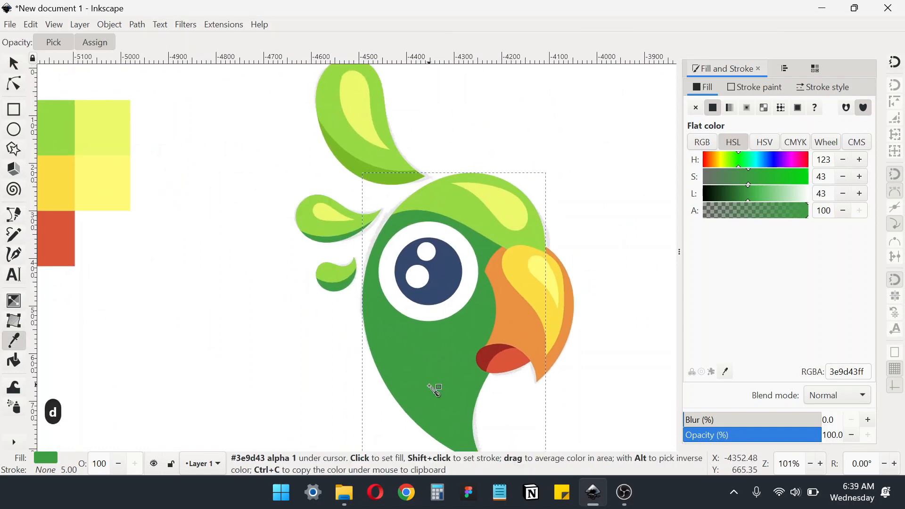
key(g)
drag(440, 375, 468, 269)
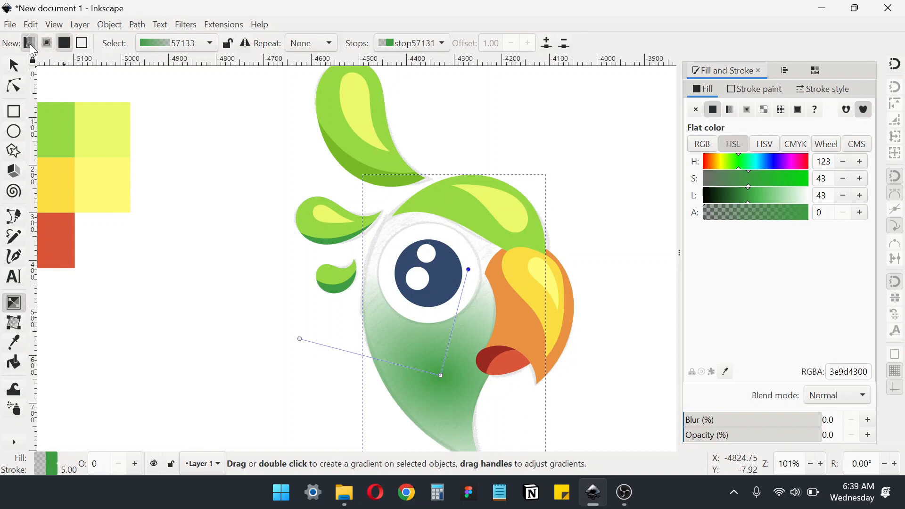
click(730, 110)
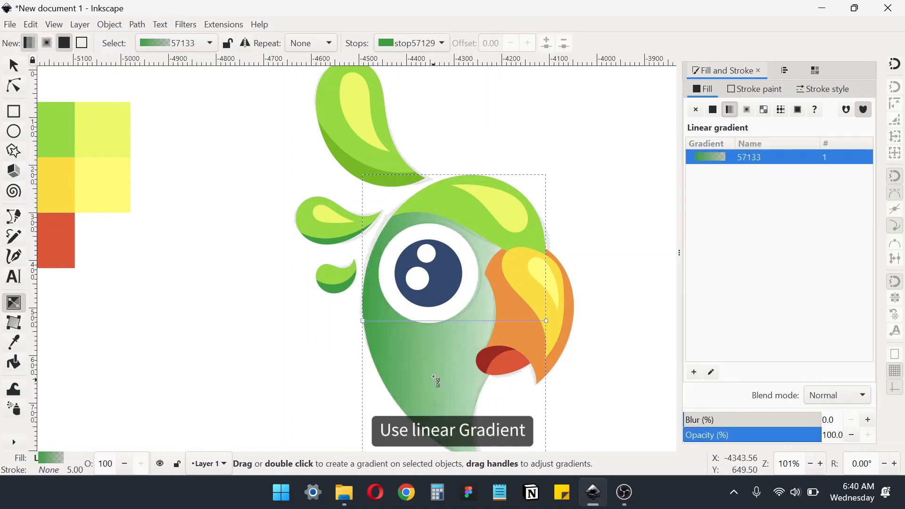
Set the face gradient's far stop to full opacity with the head's light green #97d943
click(546, 320)
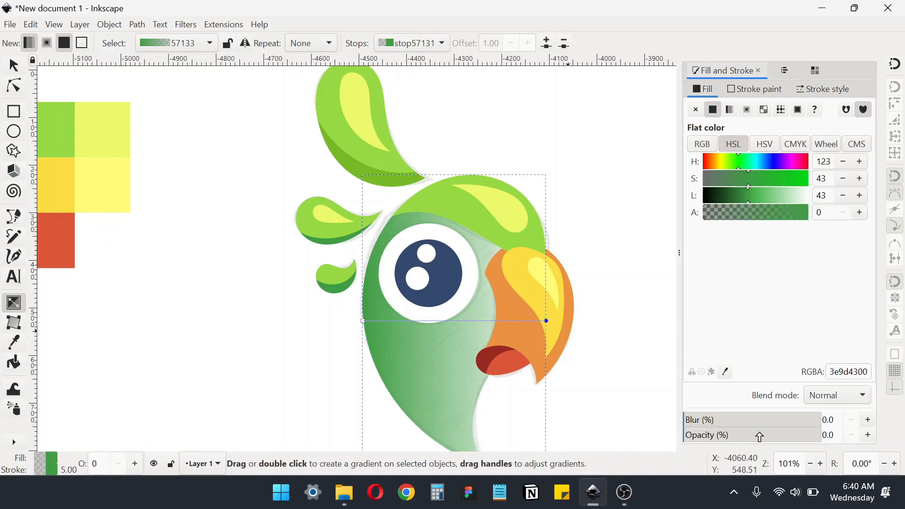
drag(759, 436, 823, 435)
key(d)
click(468, 208)
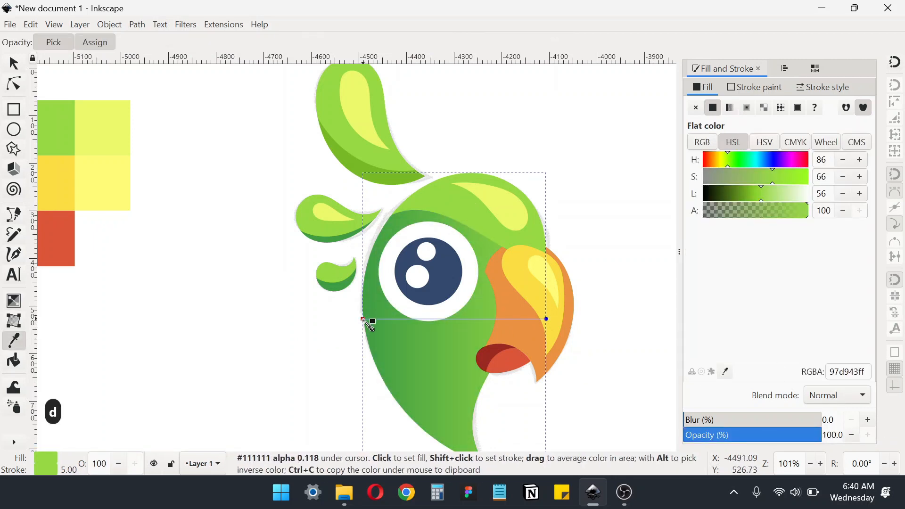
Run the face gradient diagonally from dark green at the lower neck edge to light green near the head highlight
drag(368, 323, 416, 410)
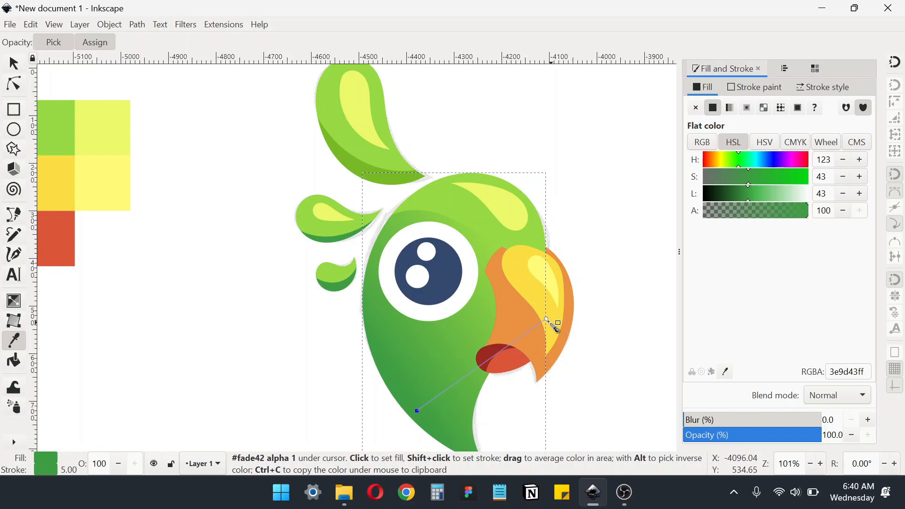
drag(541, 313, 483, 258)
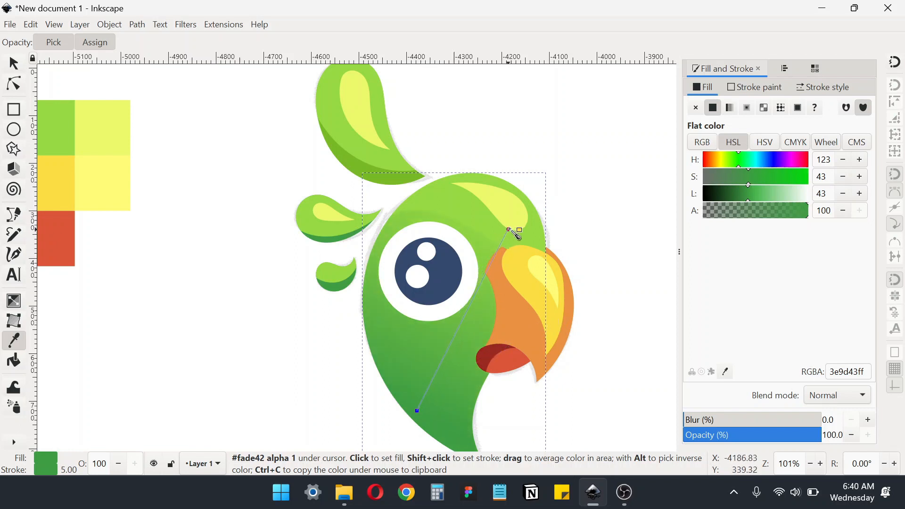
click(514, 220)
scroll(449, 301, down, 1)
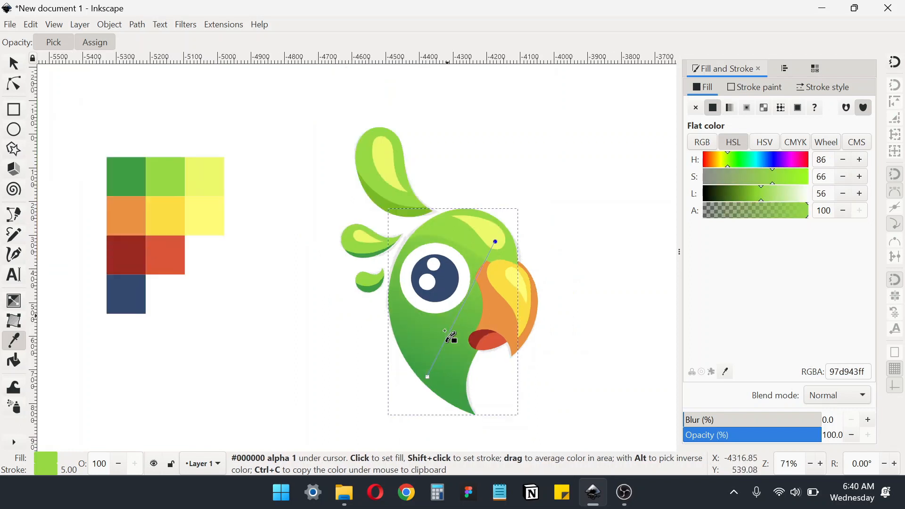
click(419, 384)
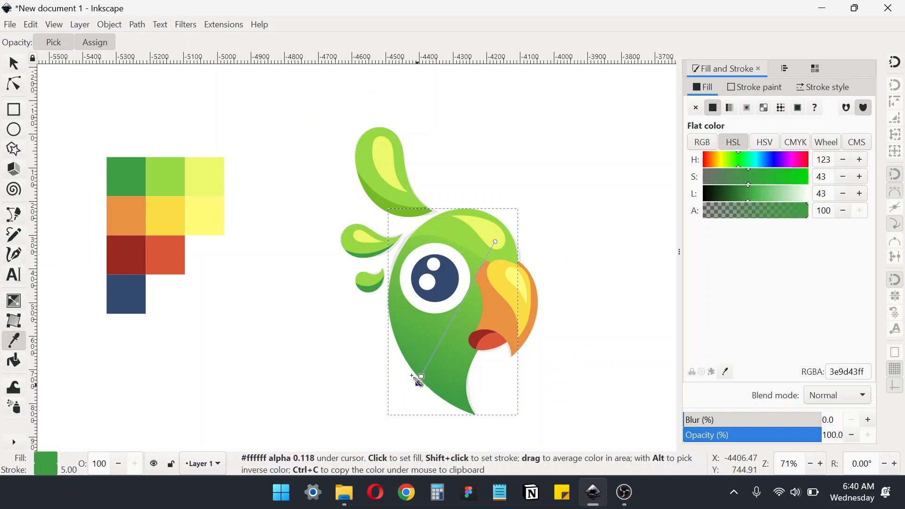
Reshape the upper end of the beak's large yellow shape by moving its nodes beside the pale highlight
key(s)
drag(590, 349, 379, 278)
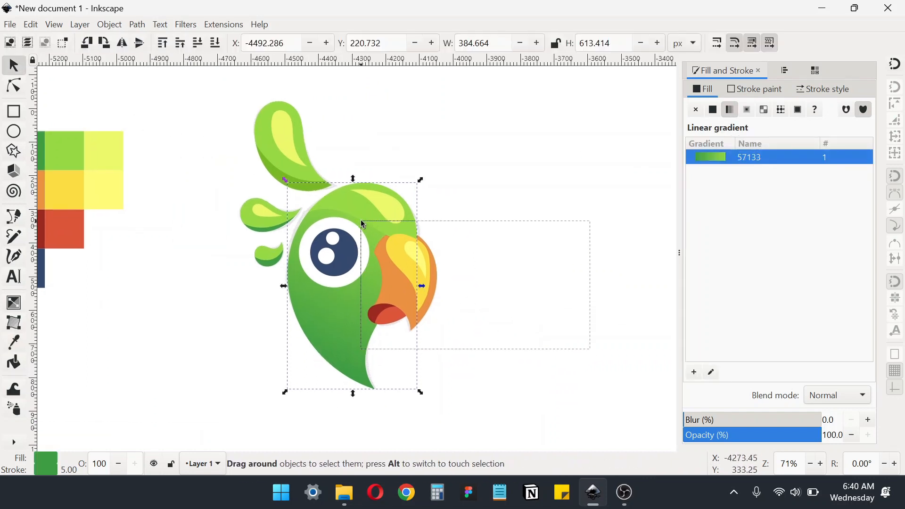
drag(363, 223, 362, 225)
click(480, 265)
scroll(445, 280, up, 1)
click(450, 247)
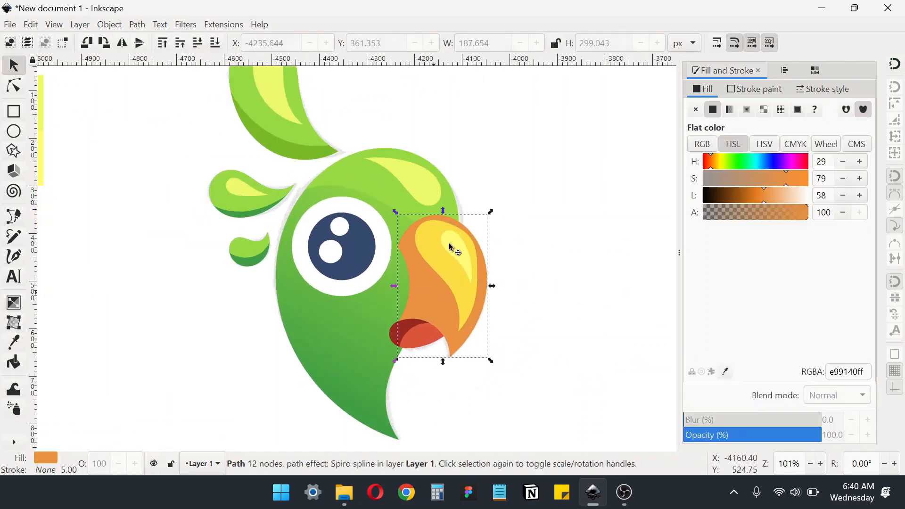
scroll(450, 247, up, 1)
click(430, 210)
key(n)
scroll(424, 217, up, 1)
drag(453, 219, 476, 227)
drag(386, 217, 377, 236)
scroll(424, 236, down, 2)
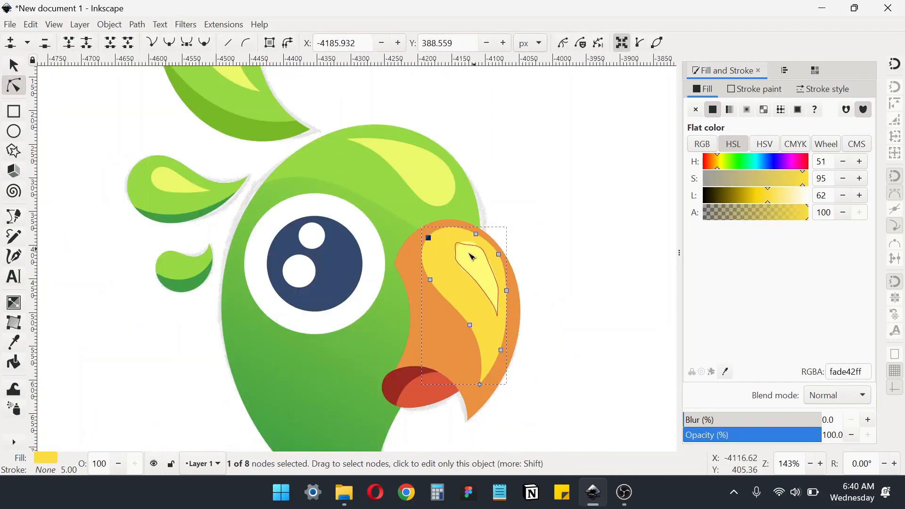
Apply a linear gradient to the orange beak, running from its lower middle up toward the pale highlight
key(s)
click(438, 368)
scroll(438, 368, up, 1)
key(g)
drag(434, 377, 459, 331)
key(ctrl+z)
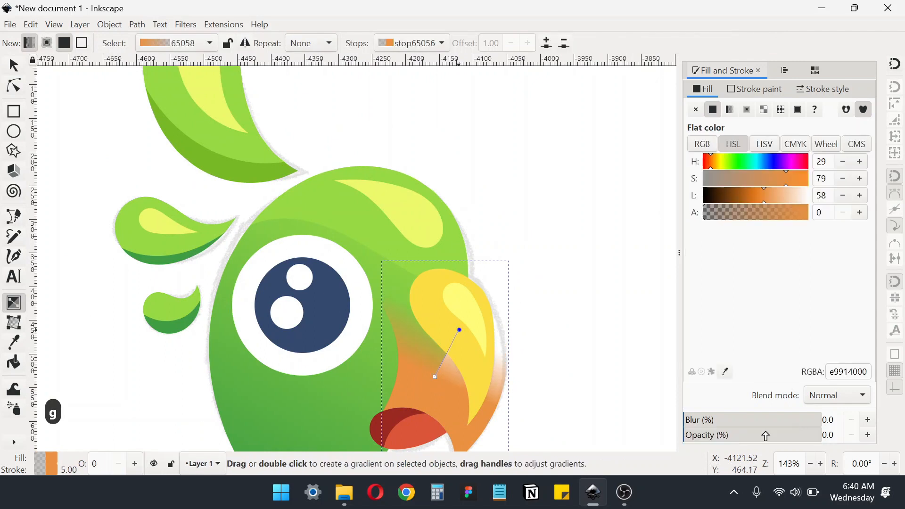
Color the beak gradient's end stop opaque yellow #fade42 and extend it toward the beak's upper front edge
key(d)
click(462, 327)
key(d)
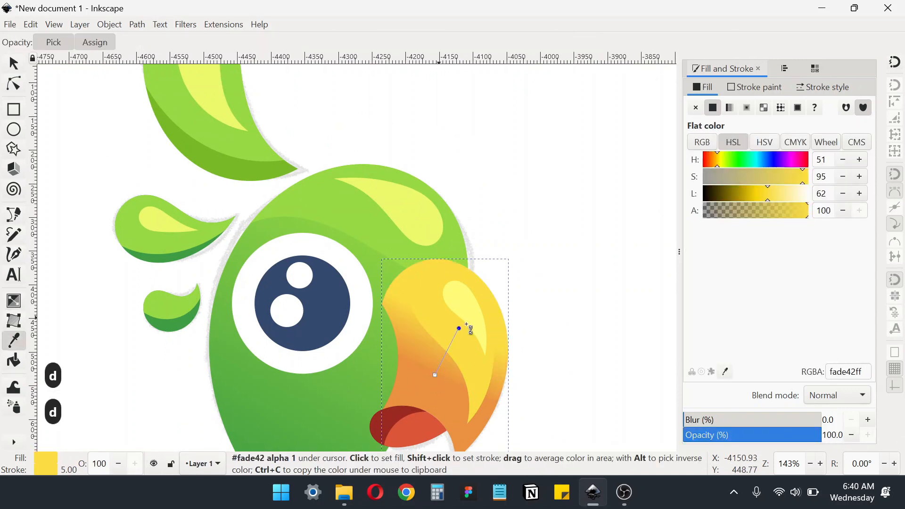
drag(461, 330, 485, 297)
scroll(453, 352, down, 2)
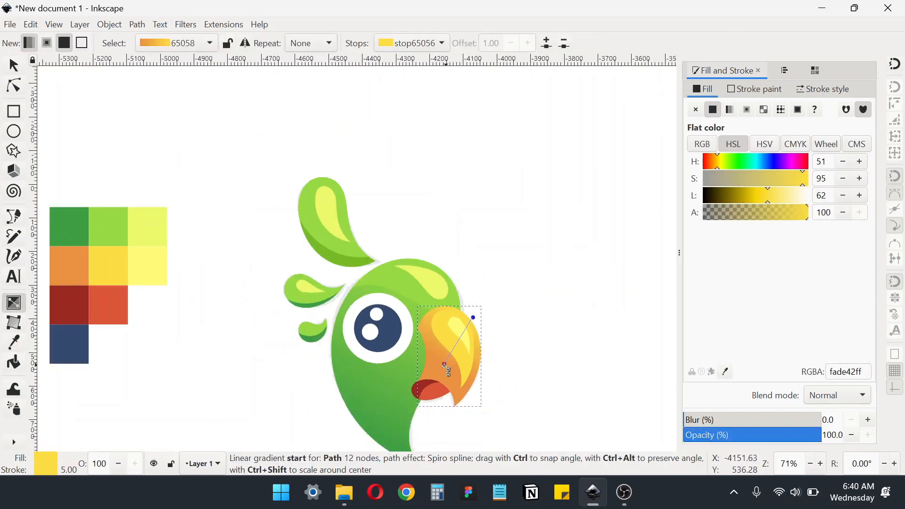
Apply a linear gradient to the top crest feather's light green shape, fading to transparent toward its lower rear edge
key(s)
click(349, 228)
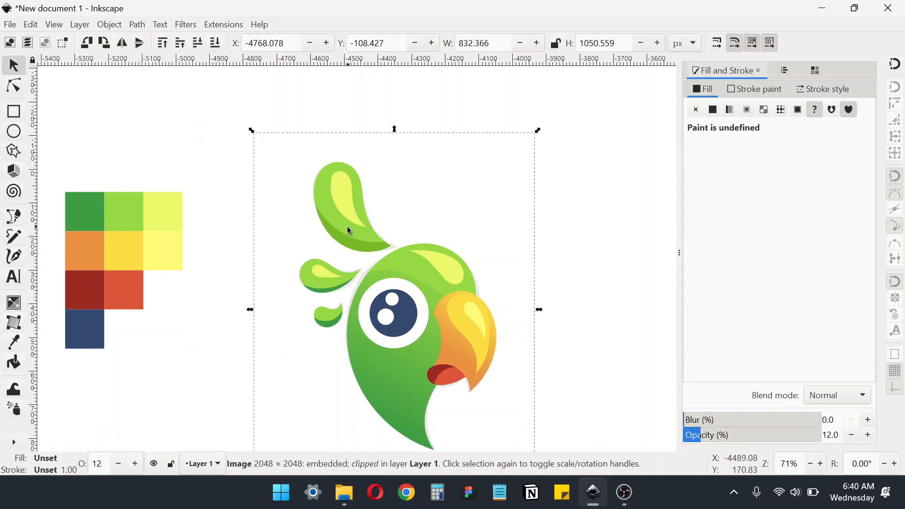
ctrl+click(348, 231)
scroll(346, 229, up, 3)
key(g)
drag(337, 217, 313, 258)
scroll(364, 191, down, 3)
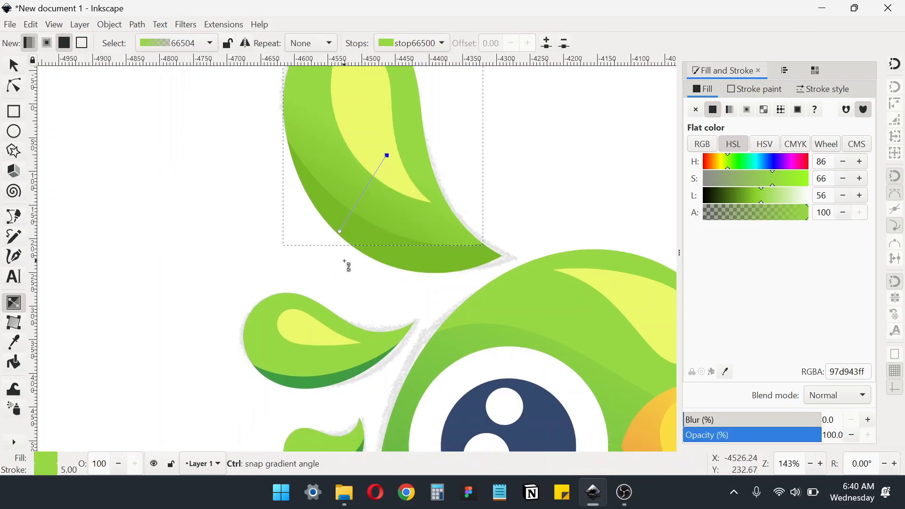
Apply a linear gradient to the middle feather's light green shape, fading to transparent toward its lower edge
key(s)
scroll(333, 336, up, 3)
click(271, 403)
scroll(333, 336, down, 2)
key(g)
scroll(342, 258, up, 1)
drag(346, 277, 348, 313)
drag(347, 278, 344, 247)
Apply a downward linear gradient to the smallest feather's light green shape, fading to transparent at its lower edge
scroll(343, 246, down, 3)
click(365, 317)
drag(364, 315, 366, 351)
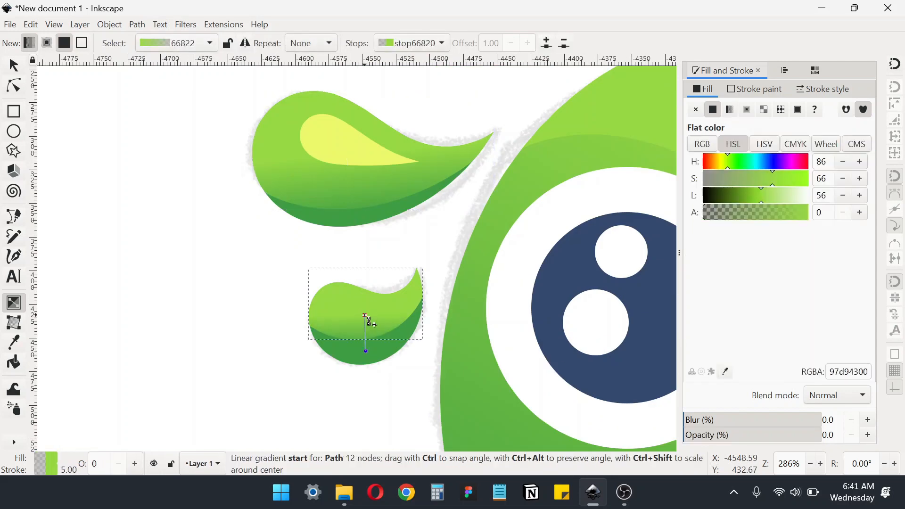
scroll(353, 306, down, 8)
key(s)
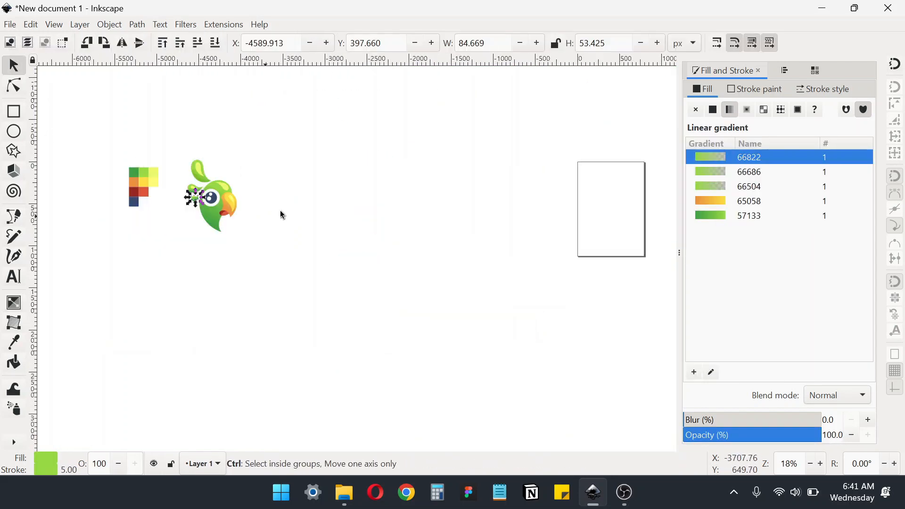
Delete the faint sketch image behind the parrot and the color palette group beside it
click(288, 202)
scroll(288, 201, up, 2)
drag(288, 202, 495, 174)
key(Delete)
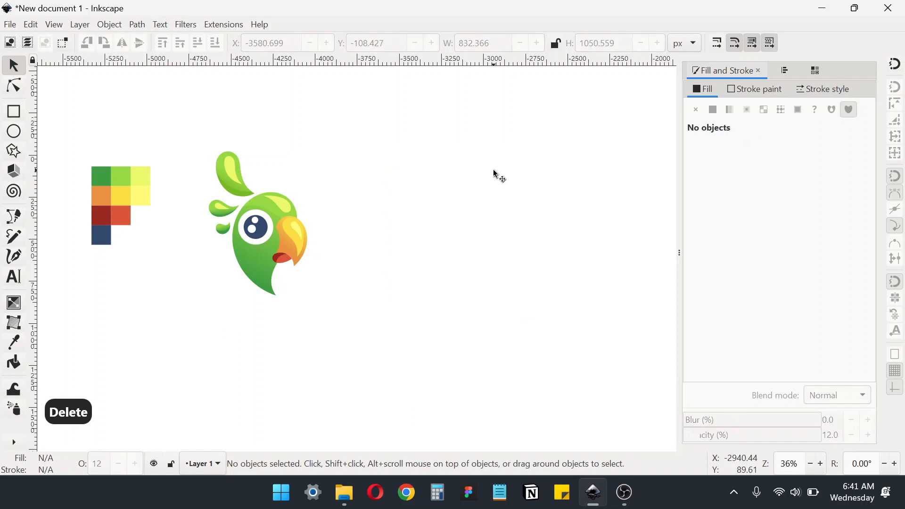
scroll(127, 222, left, 2)
drag(172, 157, 262, 330)
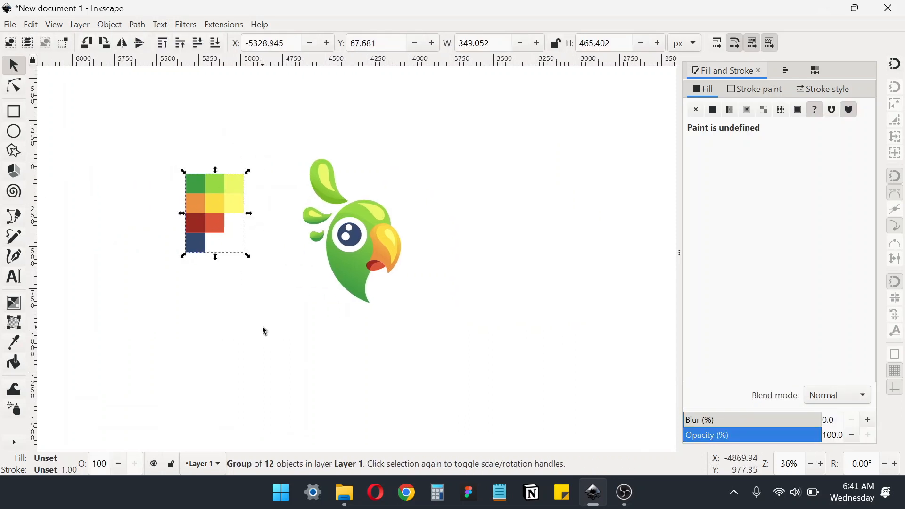
key(Delete)
Apply a linear gradient to the tongue's dark red shape, fading from its upper rear edge to transparent inside the tongue
scroll(349, 176, up, 3)
ctrl+click(393, 202)
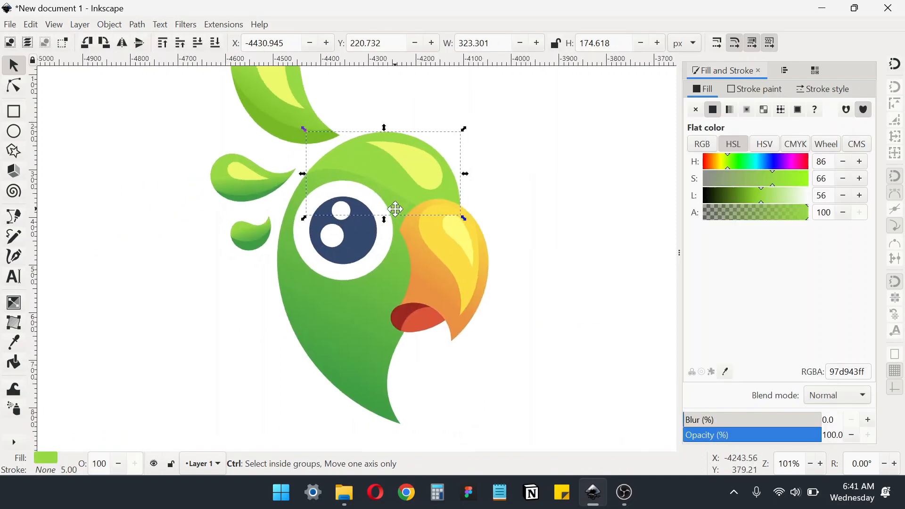
ctrl+click(363, 333)
scroll(414, 343, up, 2)
ctrl+click(410, 329)
scroll(410, 329, up, 1)
key(g)
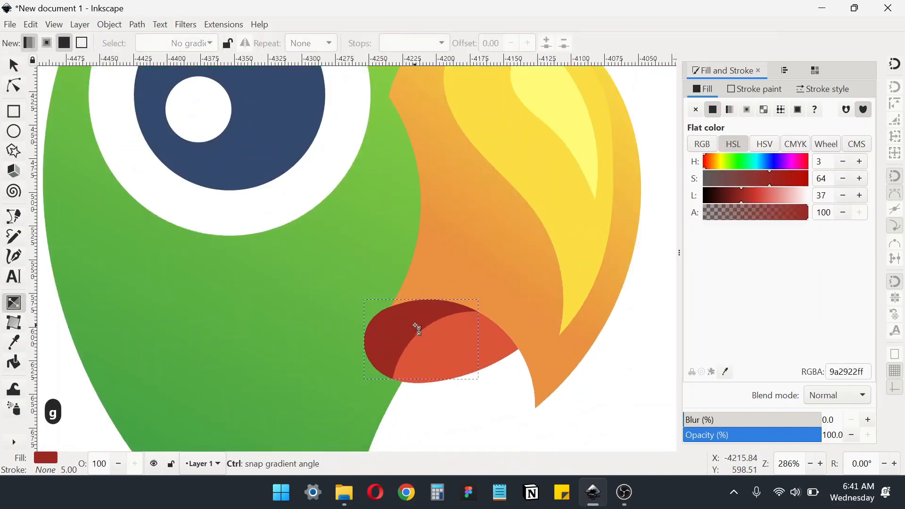
drag(408, 314, 427, 350)
click(426, 350)
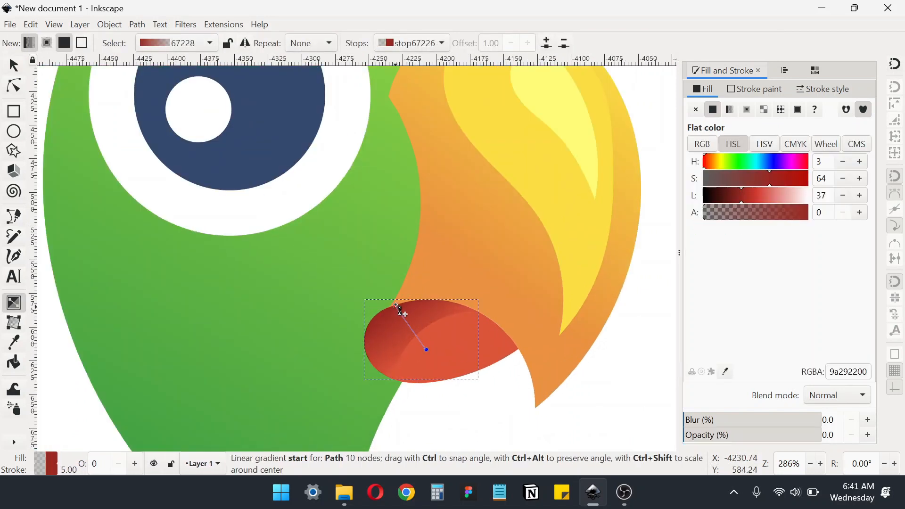
click(395, 305)
Shift the light end of the face gradient slightly back and up toward the top of the head
key(s)
scroll(306, 253, down, 4)
click(326, 183)
click(313, 319)
key(g)
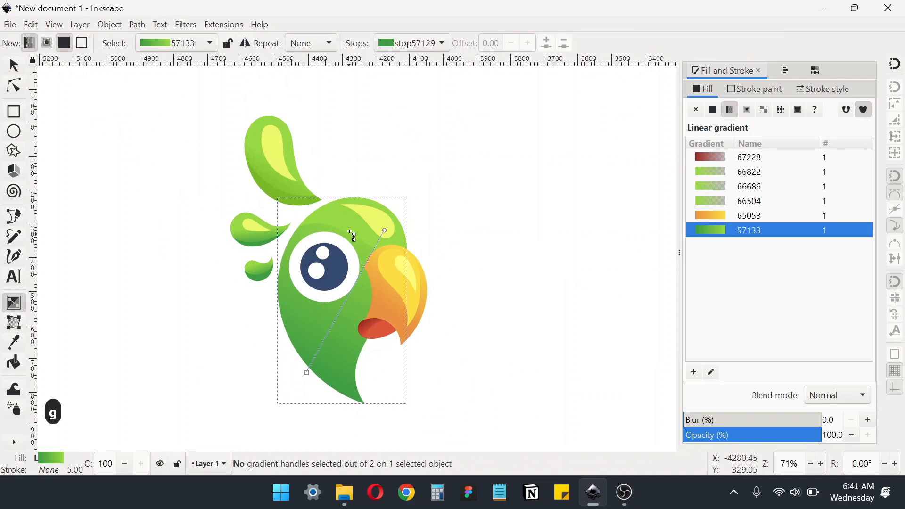
scroll(351, 232, up, 1)
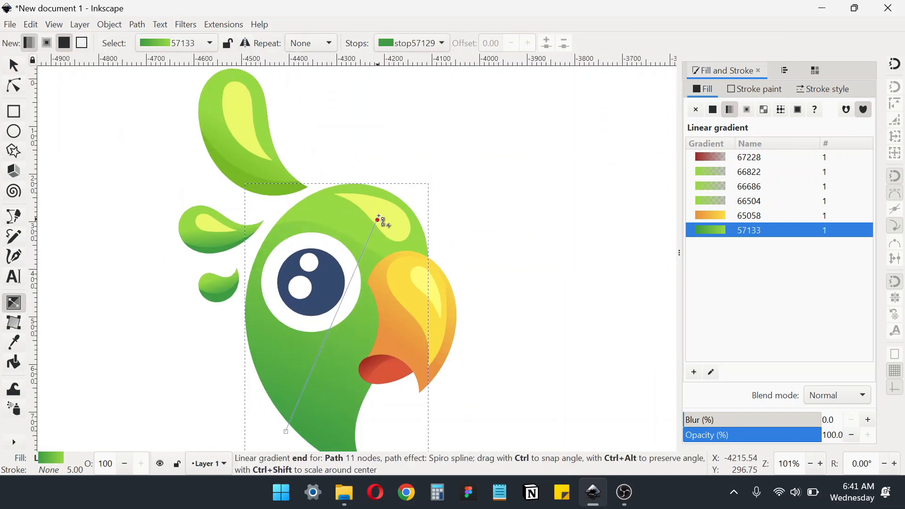
click(377, 219)
click(13, 65)
scroll(405, 144, down, 1)
click(422, 139)
scroll(362, 249, down, 1)
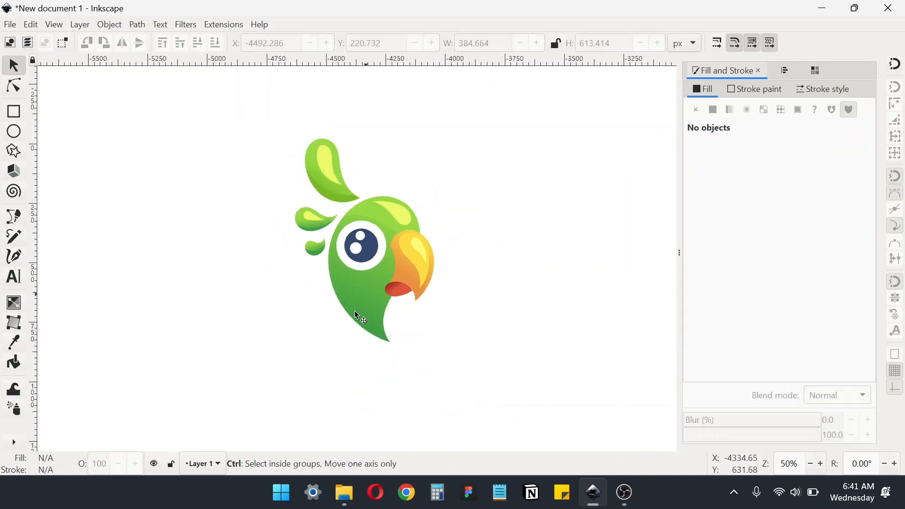
Apply a linear gradient to the beak's large yellow shape, fading from opaque beside the pale highlight to transparent toward the face
scroll(414, 251, up, 3)
click(420, 267)
key(g)
drag(381, 274, 426, 244)
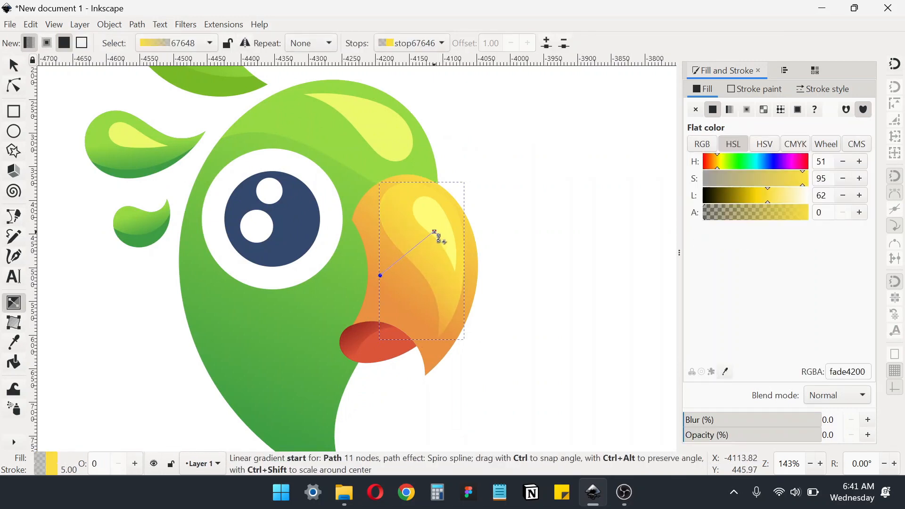
click(436, 232)
scroll(296, 147, up, 3)
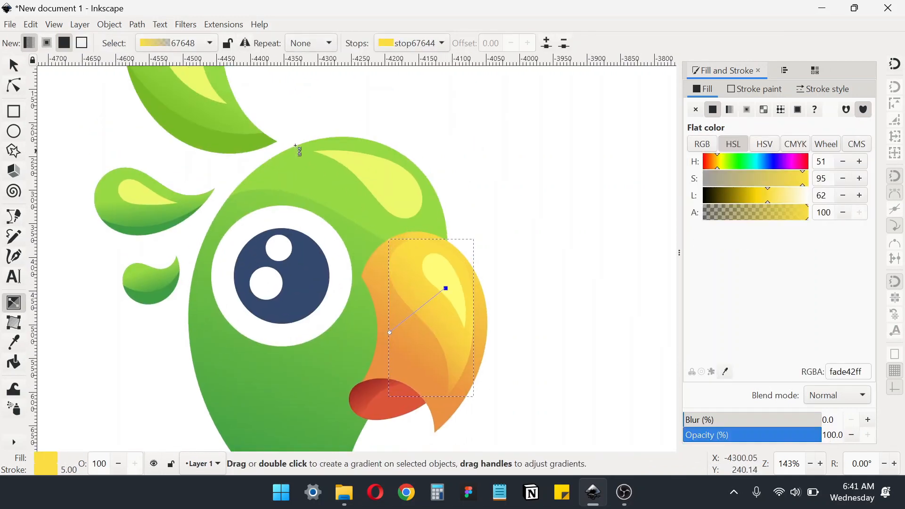
click(10, 66)
scroll(299, 196, down, 2)
click(434, 204)
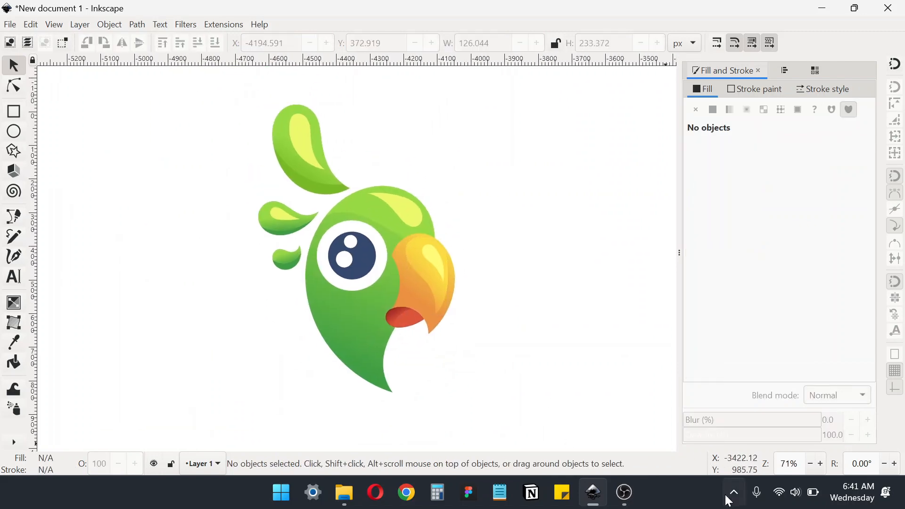